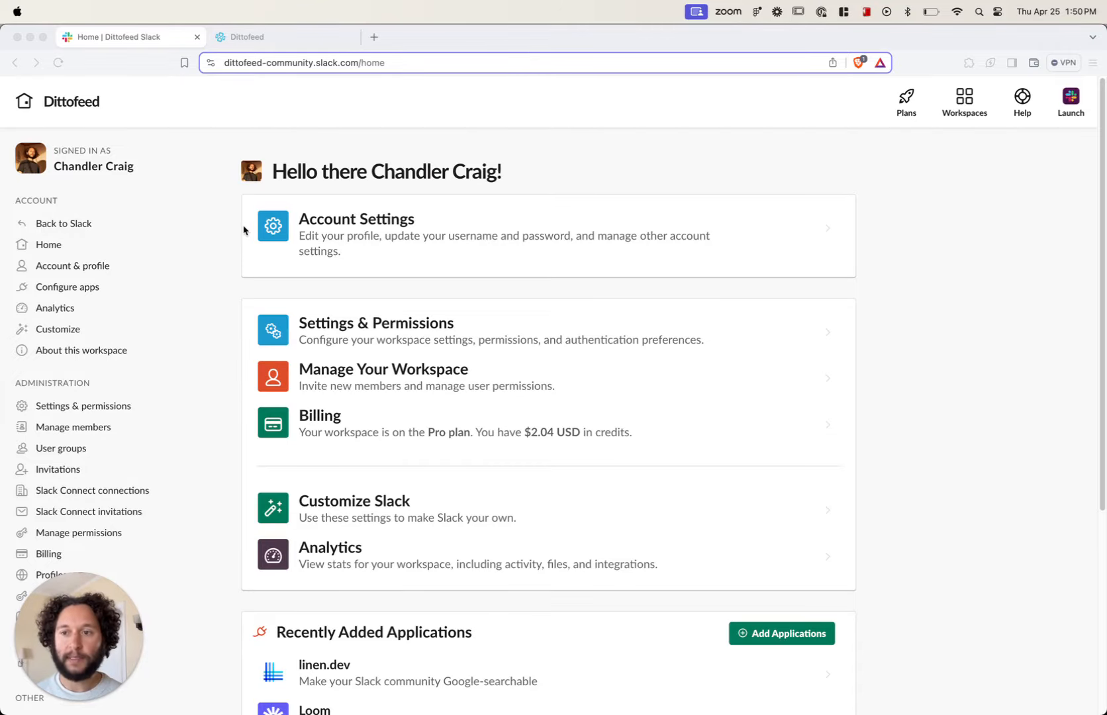
Step: Open the Slack API apps page from the workspace's app configuration and start creating an app from scratch
click(93, 287)
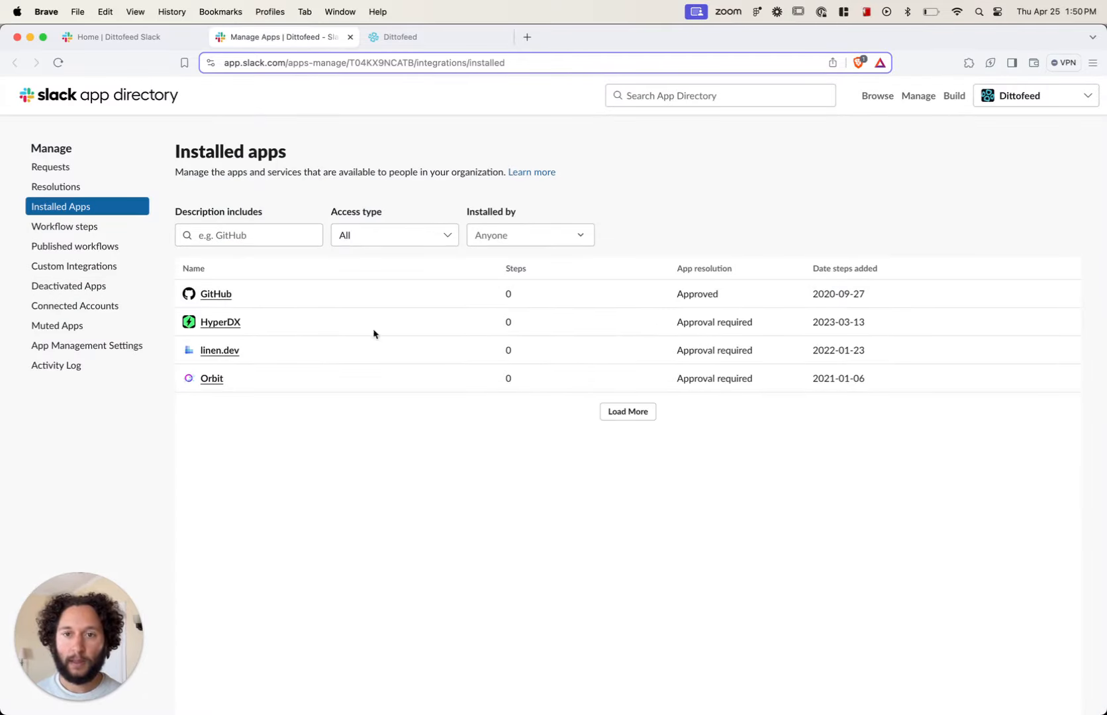
click(954, 97)
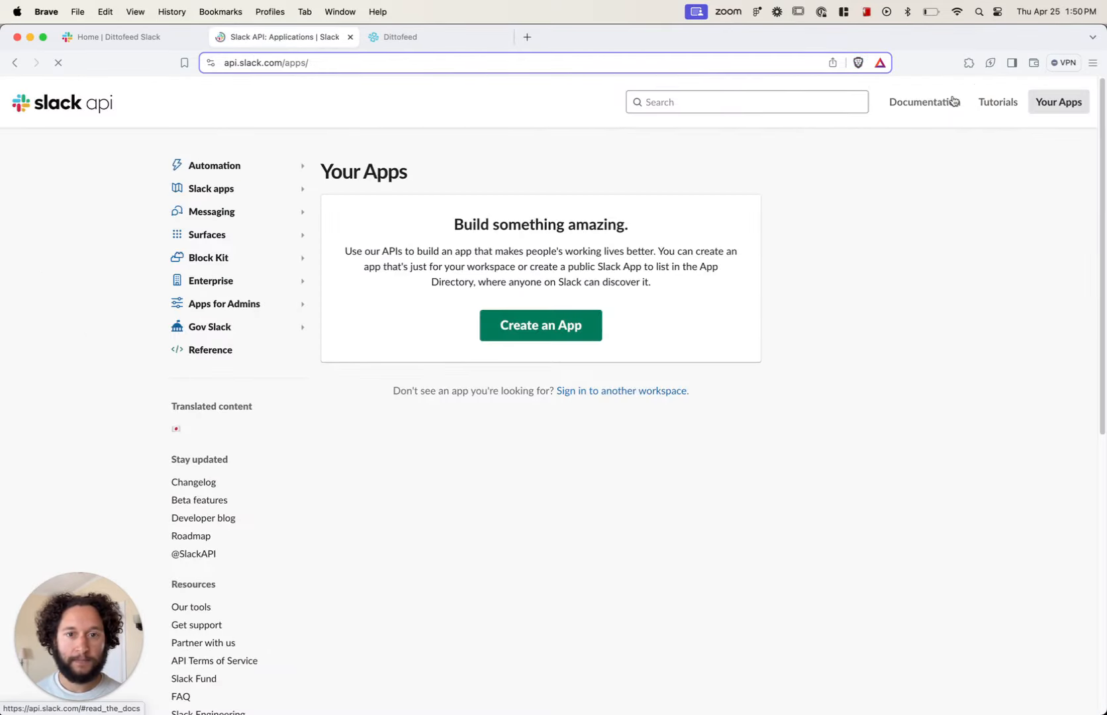
click(555, 325)
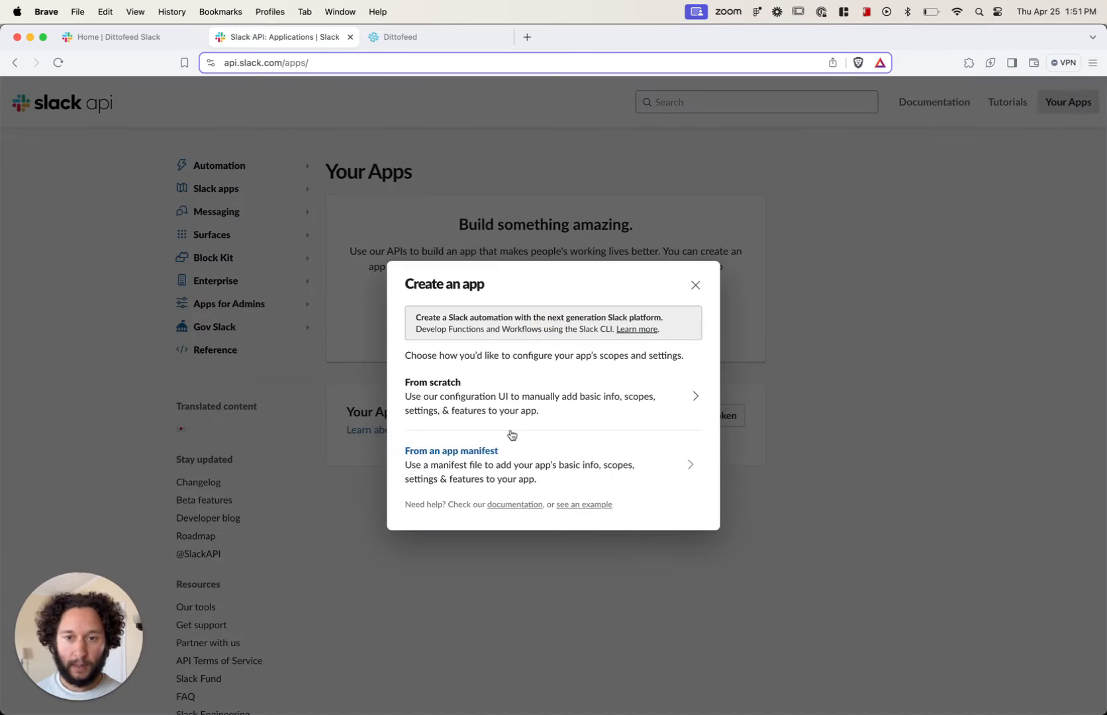
click(533, 397)
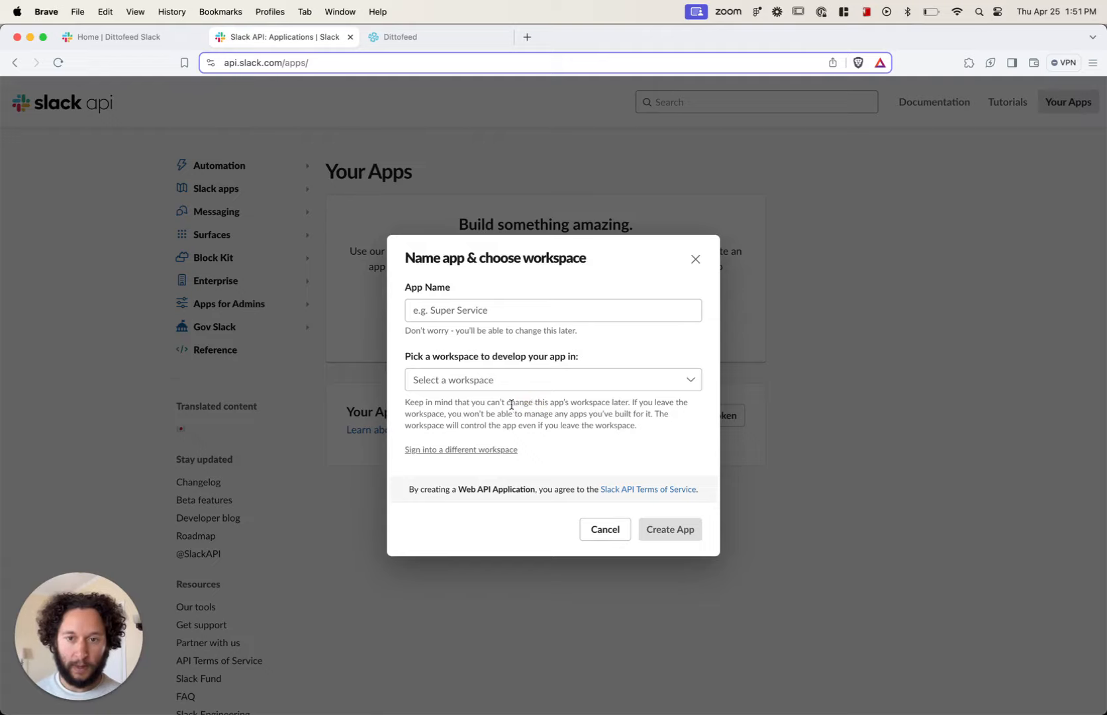
Step: Name the app "Dittofeed Test Bot", choose the Dittofeed workspace and create it
click(458, 315)
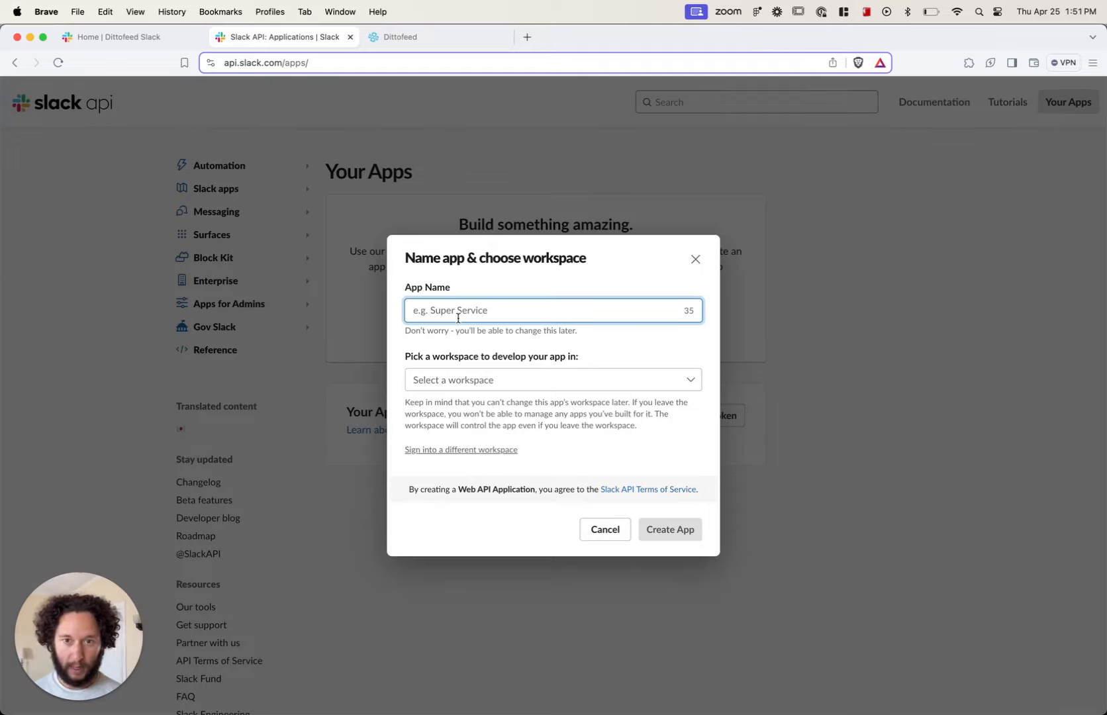
text(Ditto)
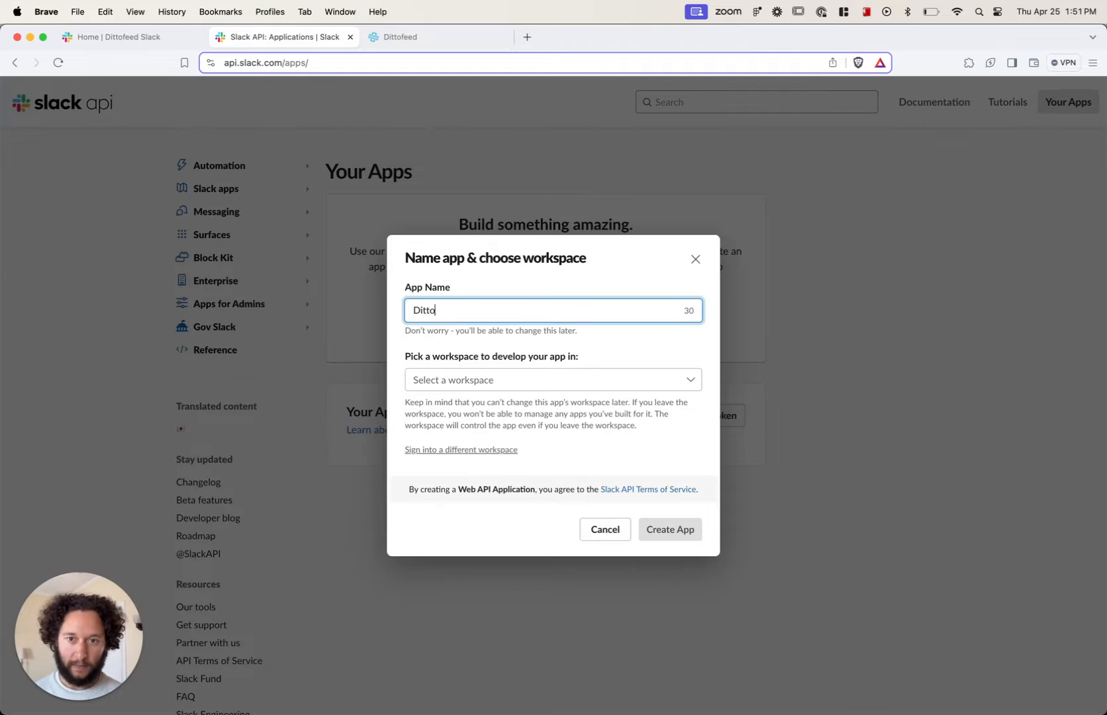
text(feed Test Bot)
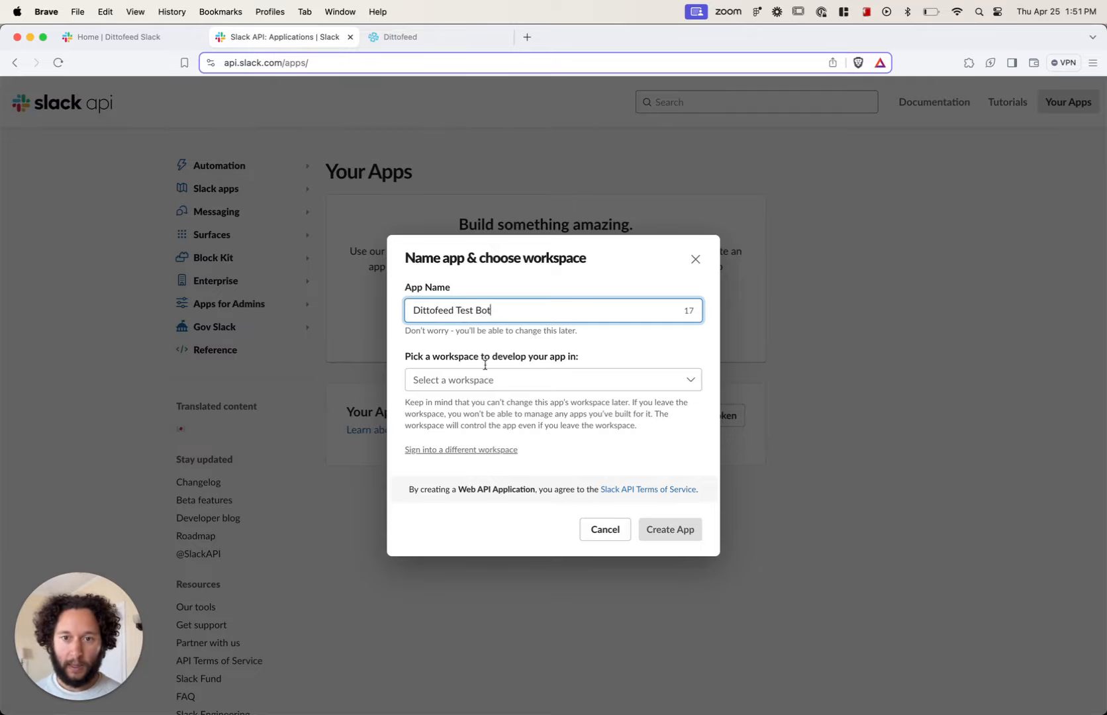
click(589, 379)
click(483, 405)
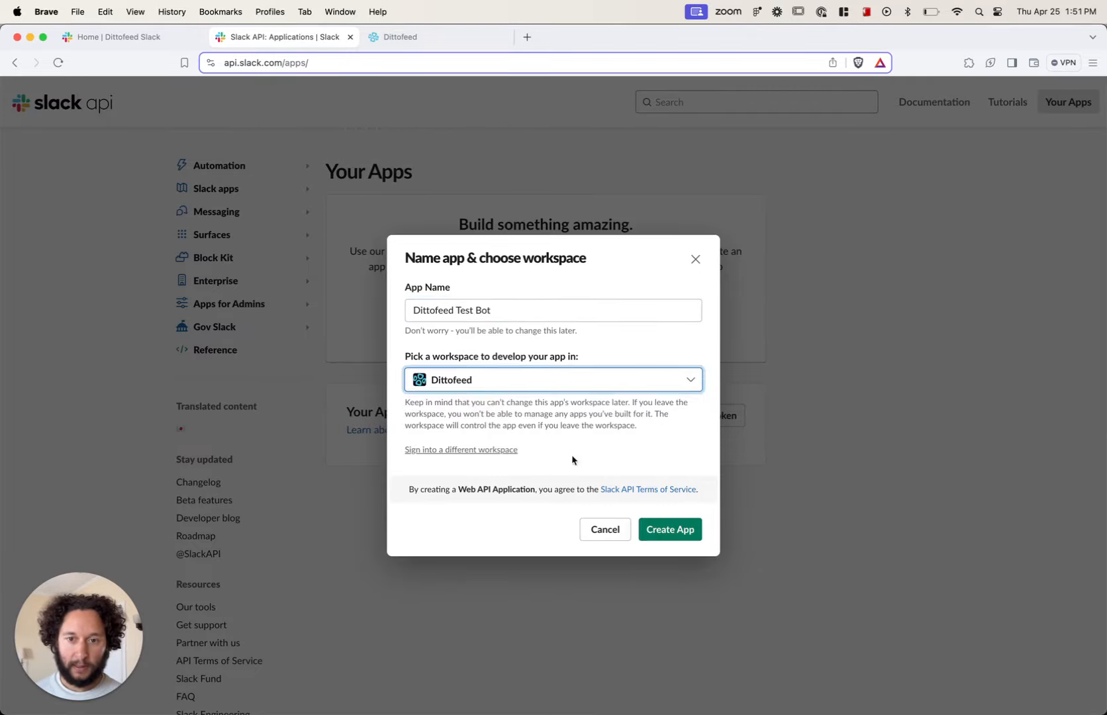
click(667, 531)
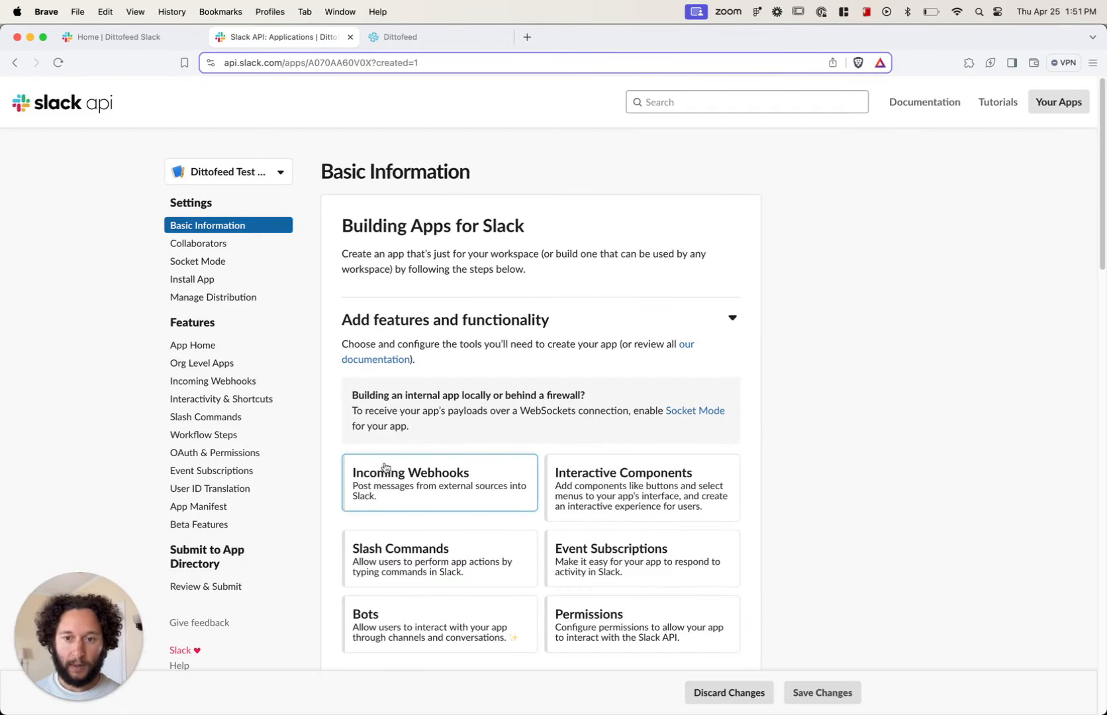
Step: Activate incoming webhooks for the app and add a workspace webhook that is allowed to post to the alert-testing channel
click(406, 477)
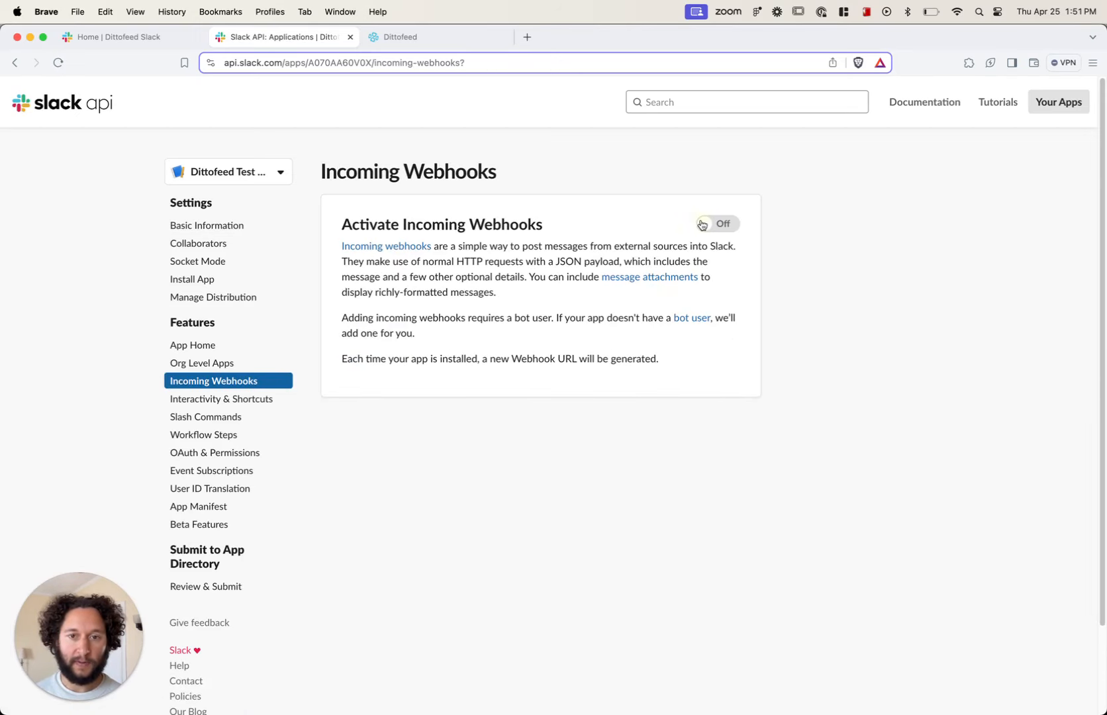
click(703, 225)
scroll(611, 364, down, 3)
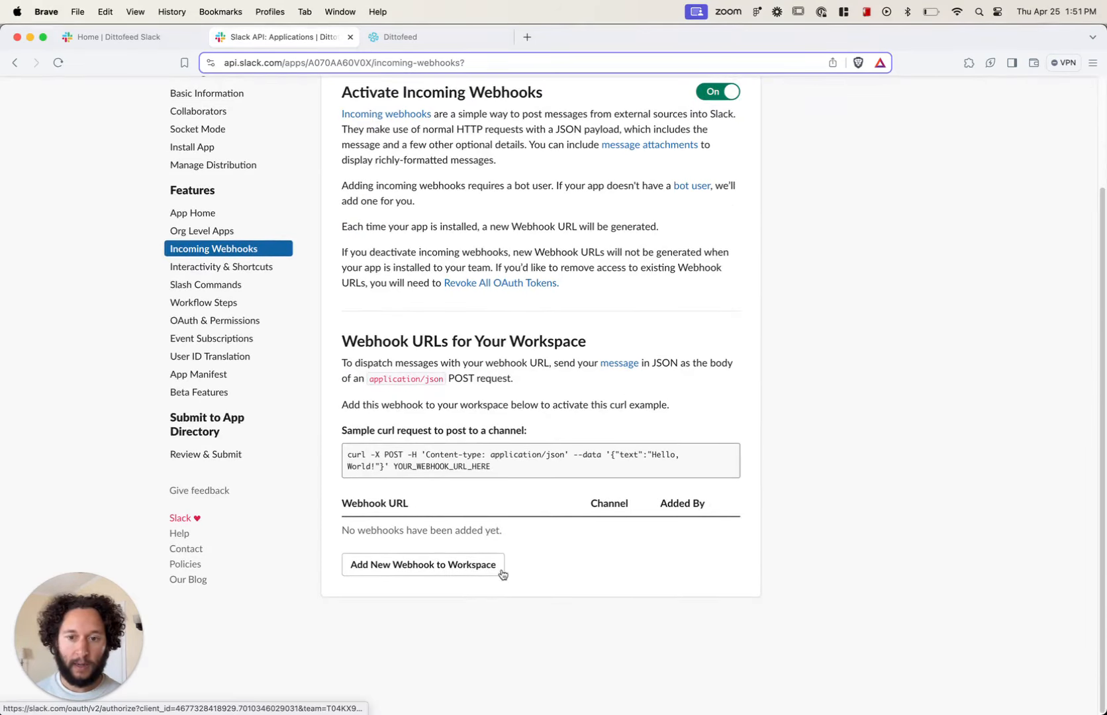
click(420, 567)
click(566, 397)
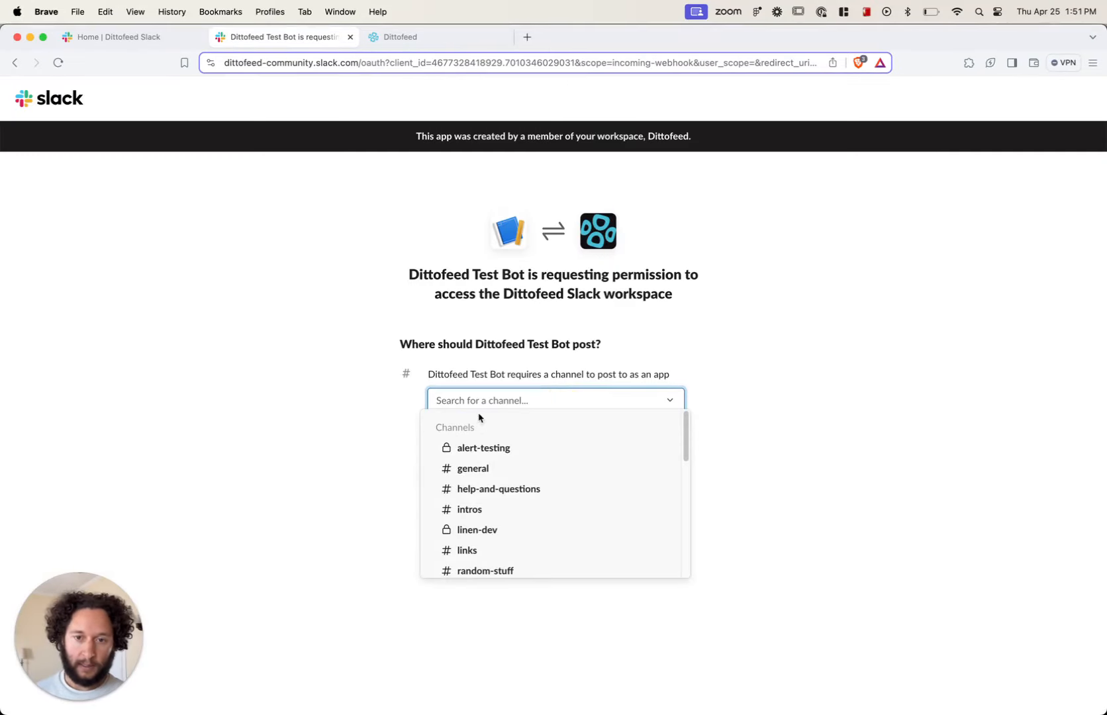
click(468, 448)
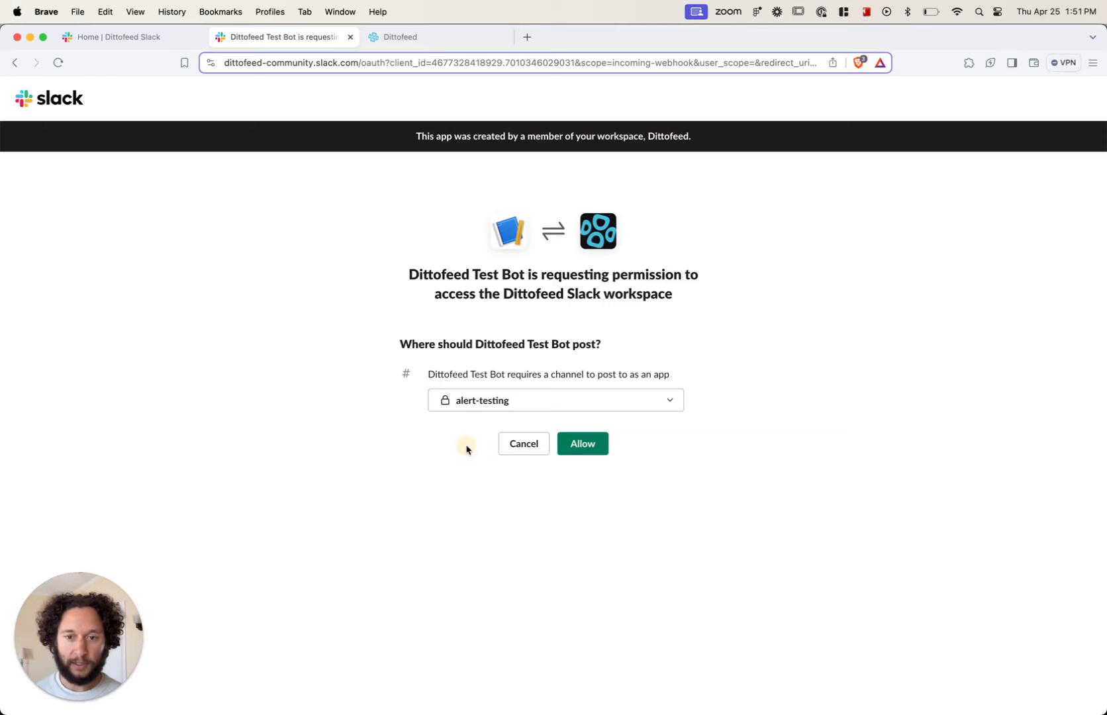
click(589, 445)
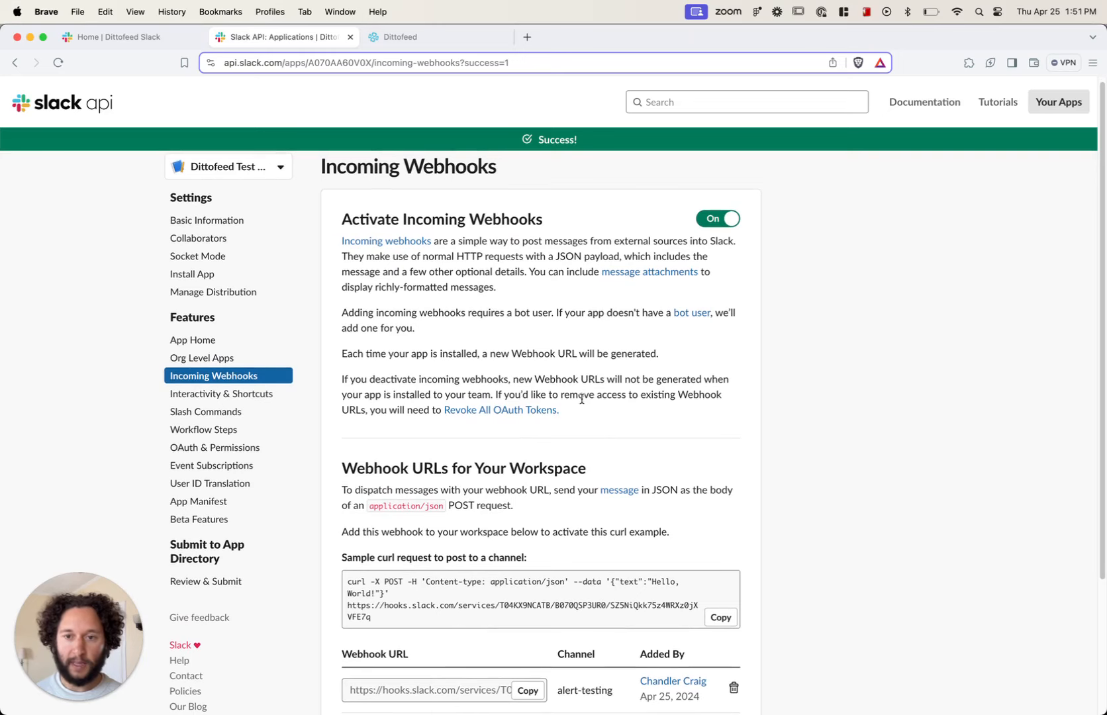
Step: Switch to the Slack desktop app to check the alert-testing channel for the bot integration, and return to the browser
key(super+Tab)
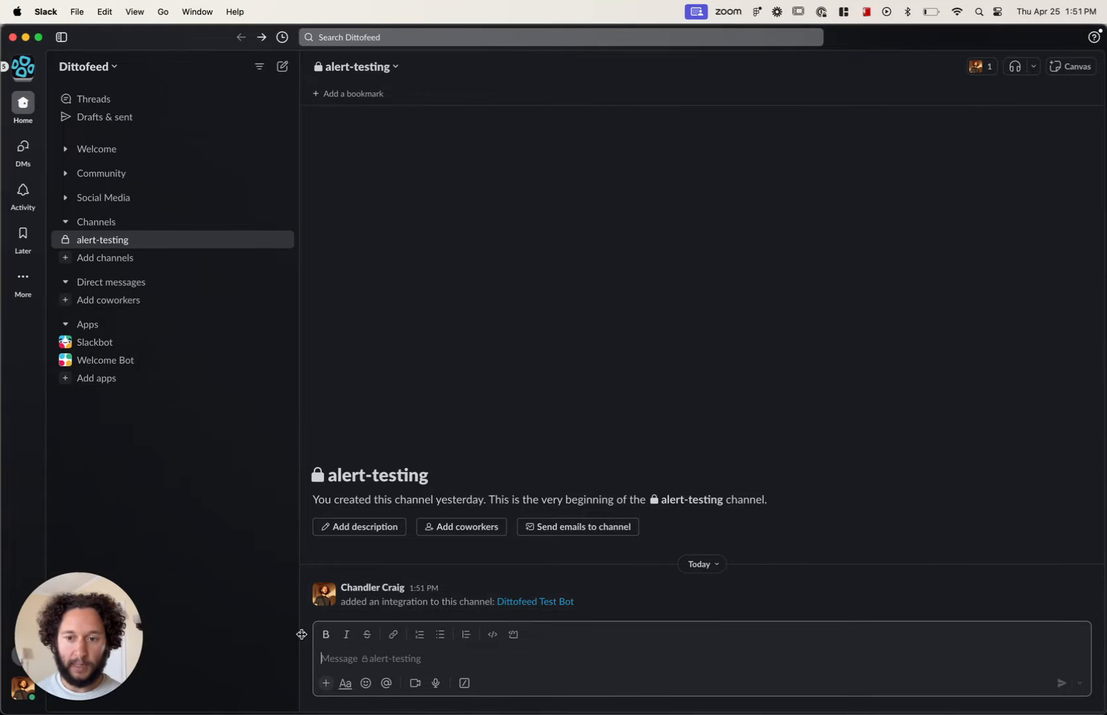
click(308, 638)
key(super+Tab)
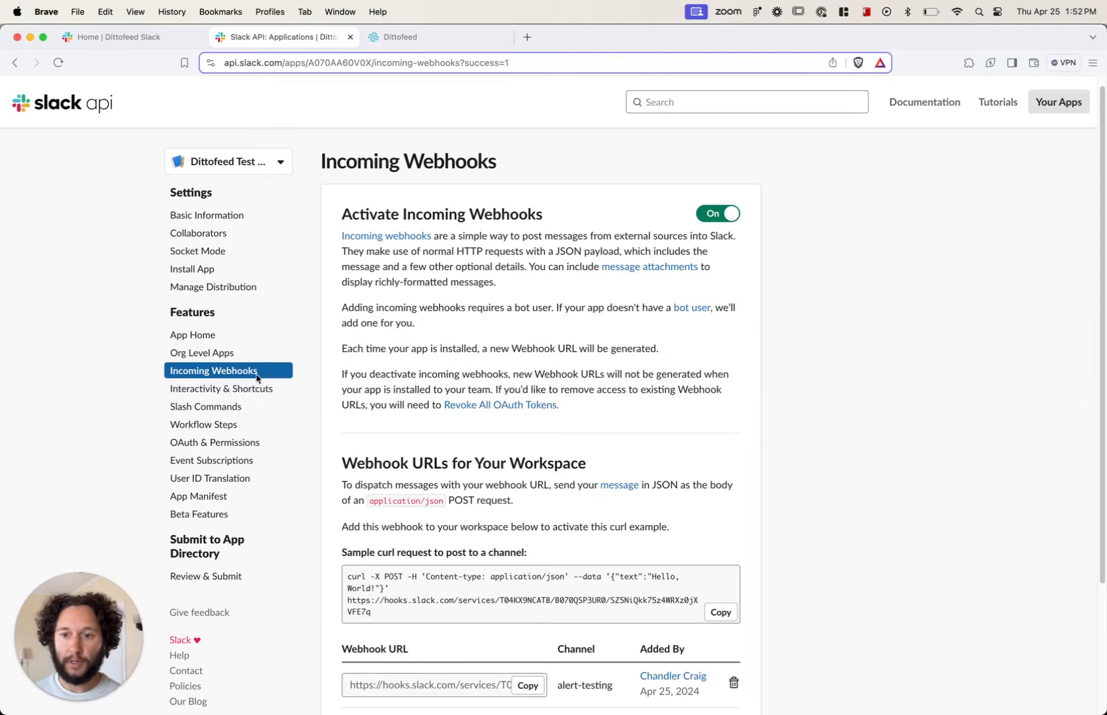
Step: Copy the Bot User OAuth Token from the app's OAuth & Permissions settings
click(209, 448)
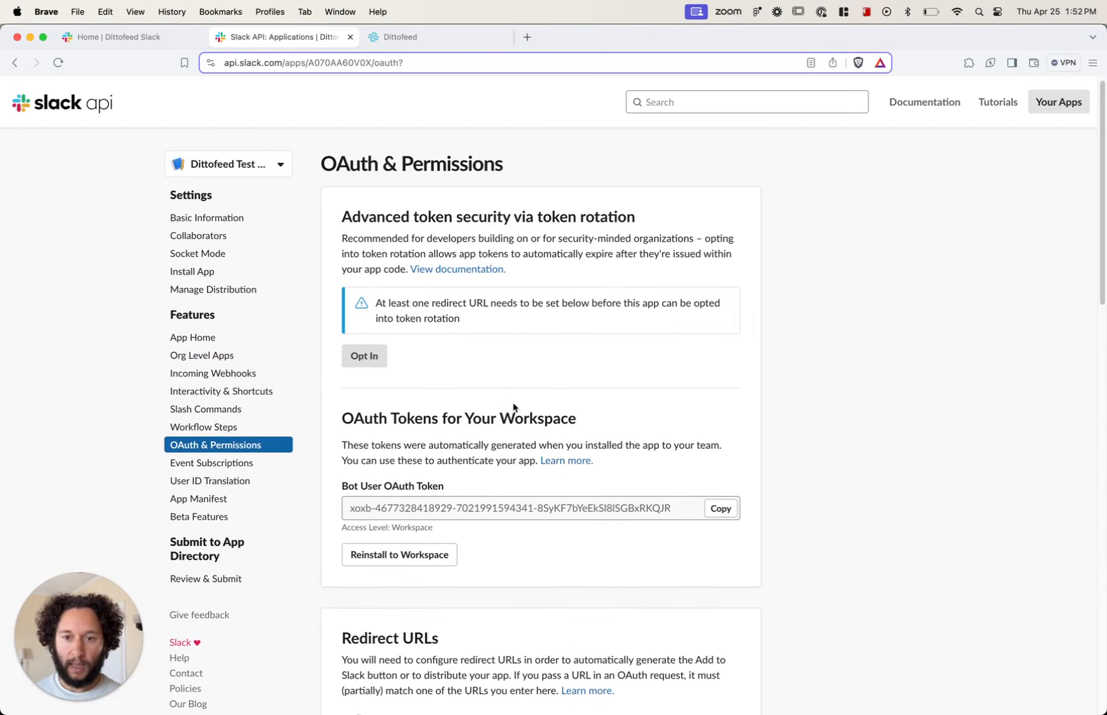
scroll(490, 453, down, 1)
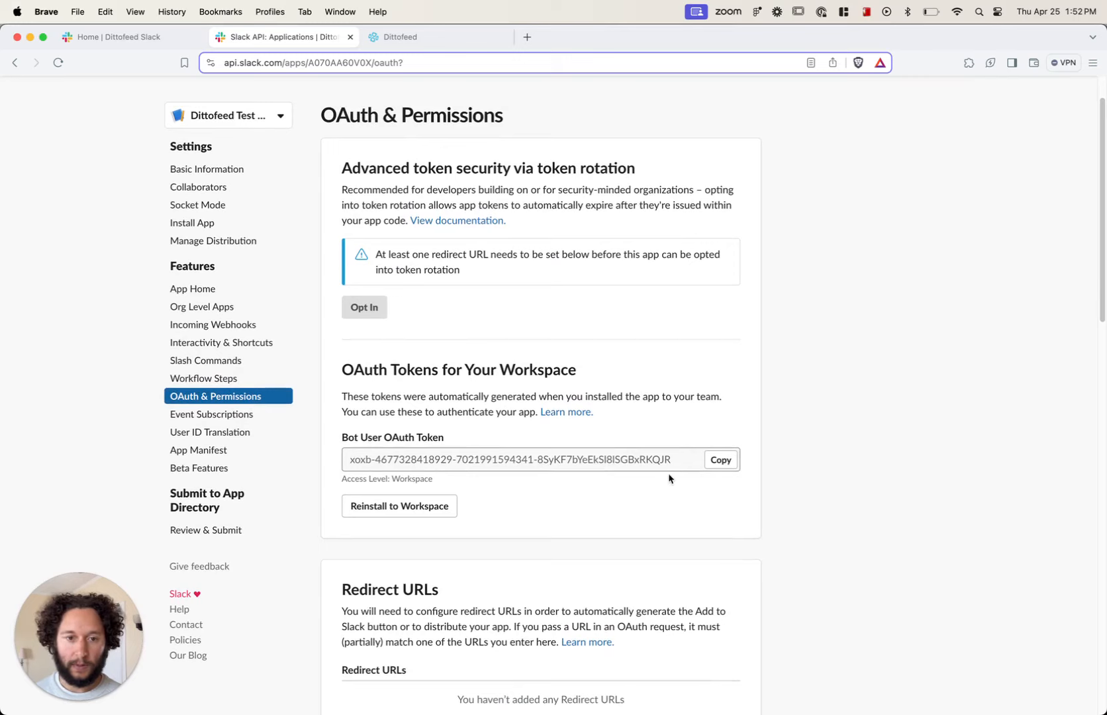
scroll(725, 464, down, 2)
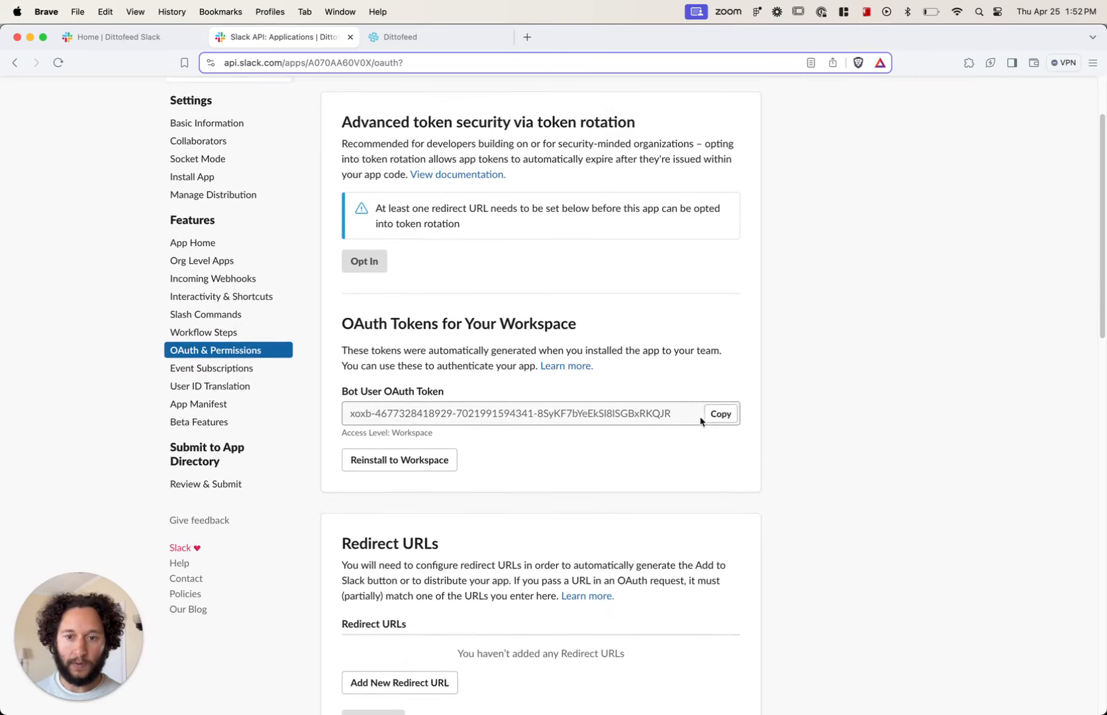
click(721, 383)
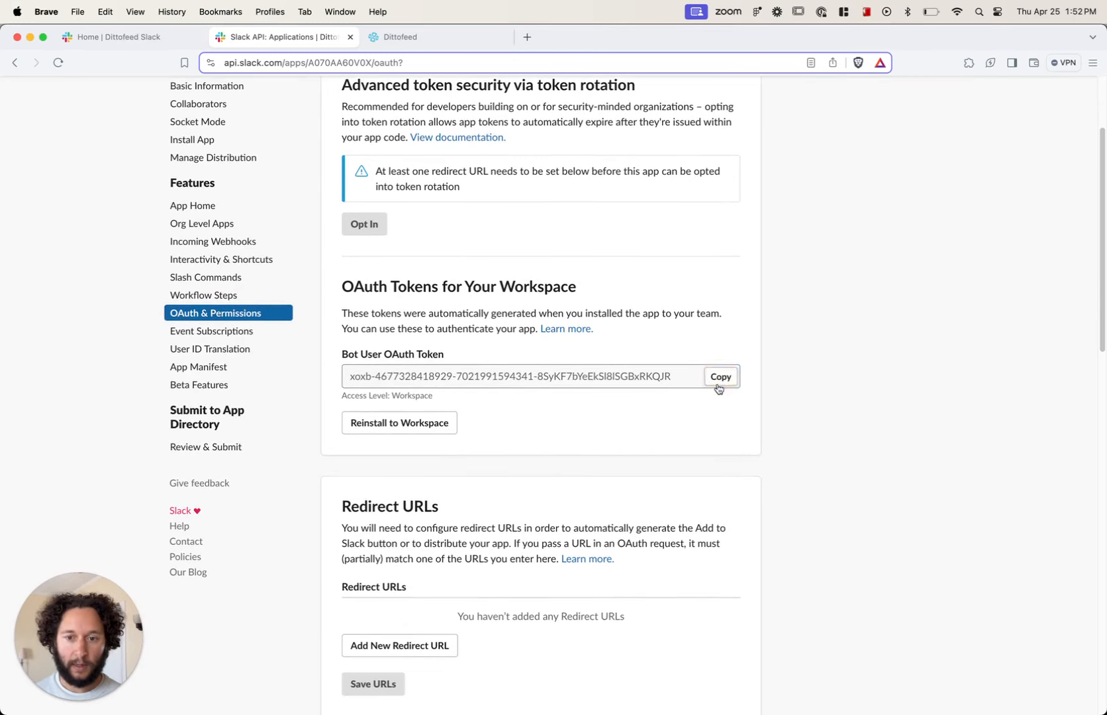
Step: Add the chat:write OAuth scope to the app's Bot Token Scopes
scroll(583, 455, down, 5)
scroll(579, 456, down, 3)
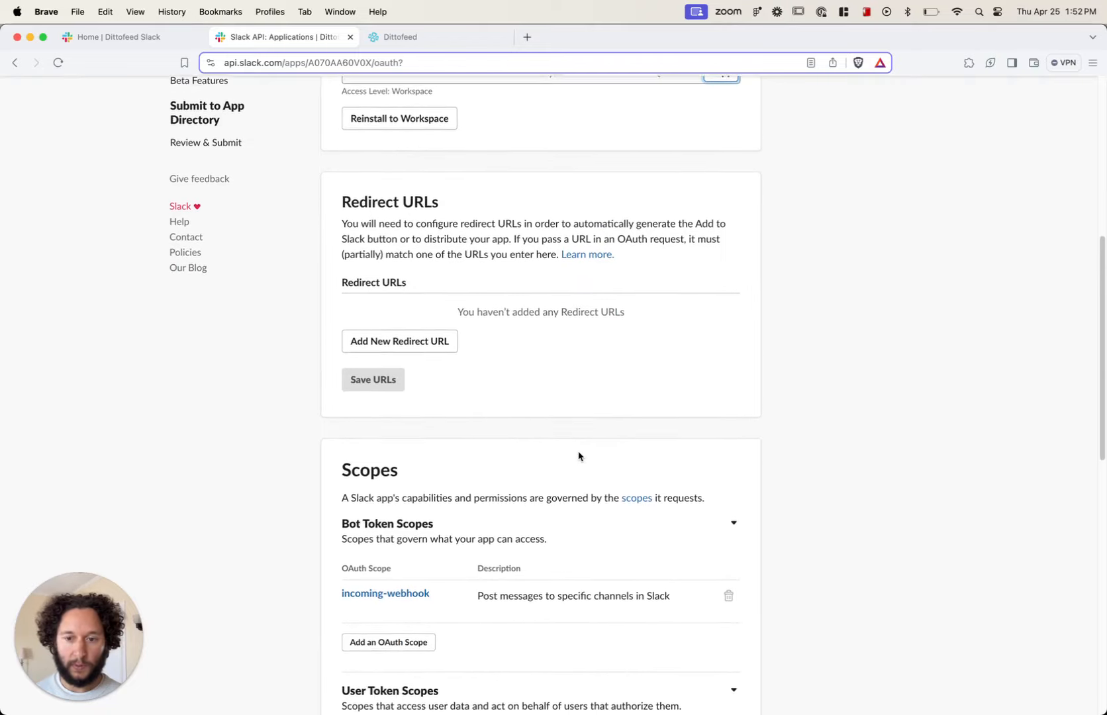
scroll(403, 457, down, 1)
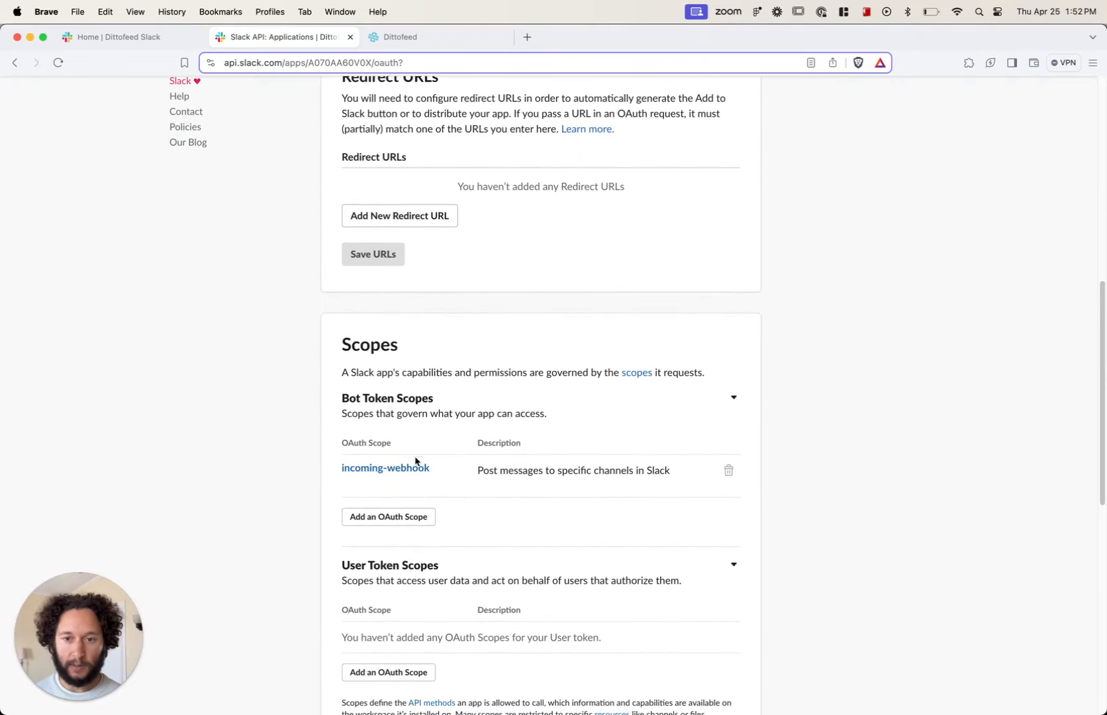
click(402, 518)
click(435, 519)
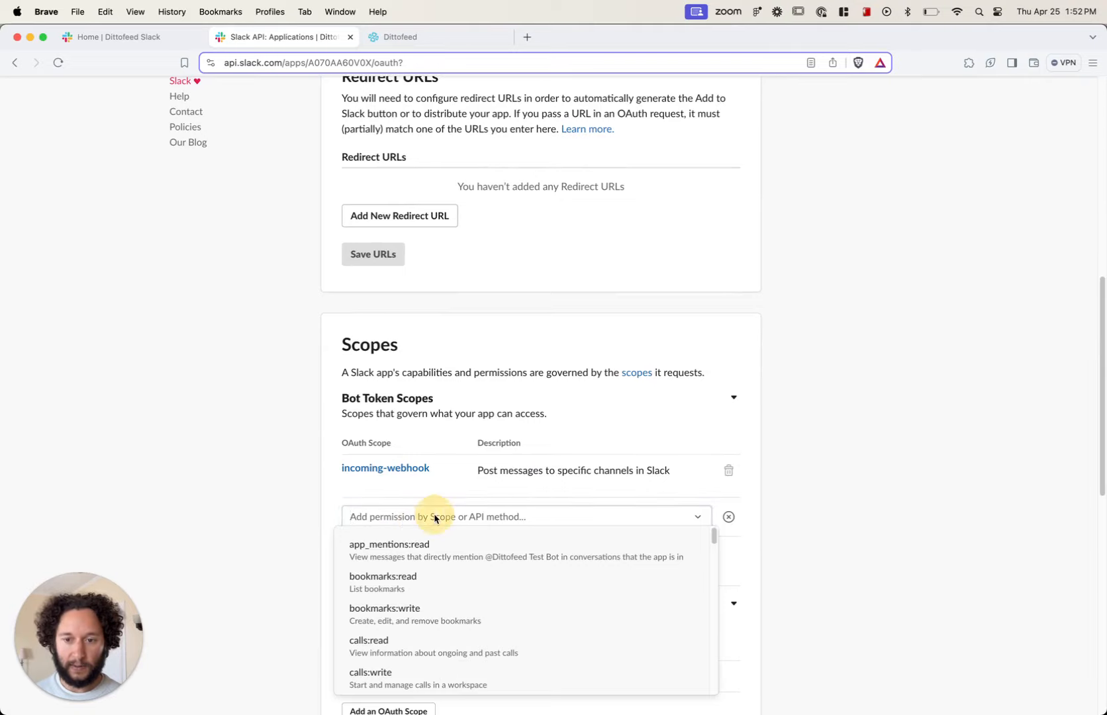
text(chat)
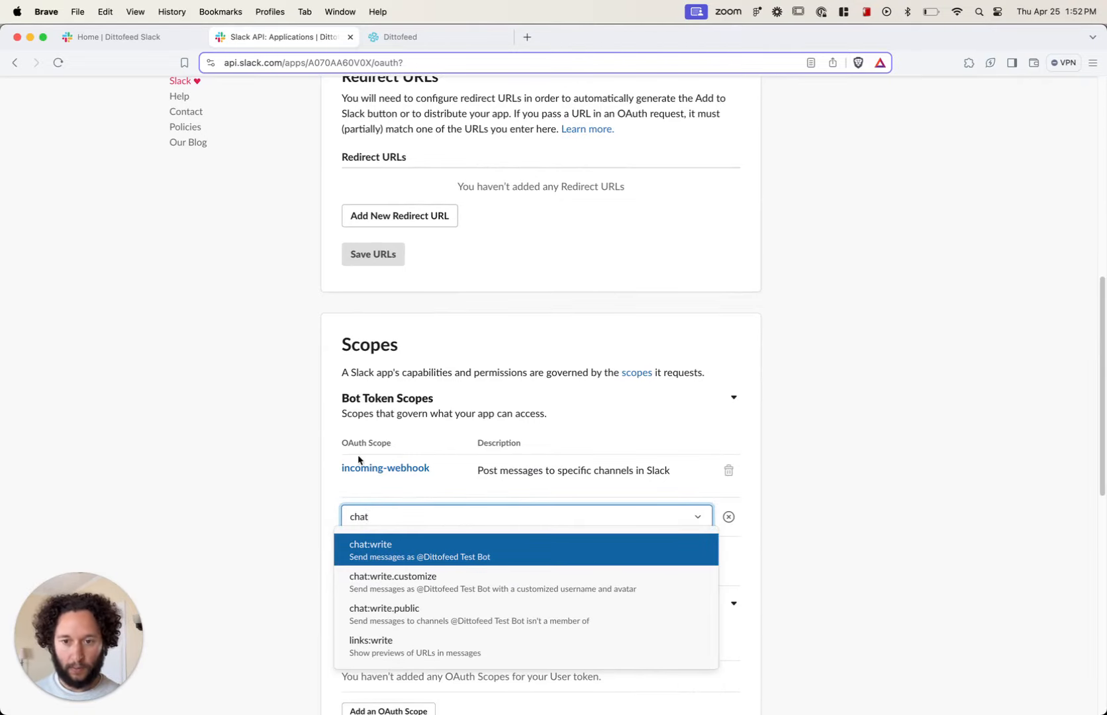
click(374, 547)
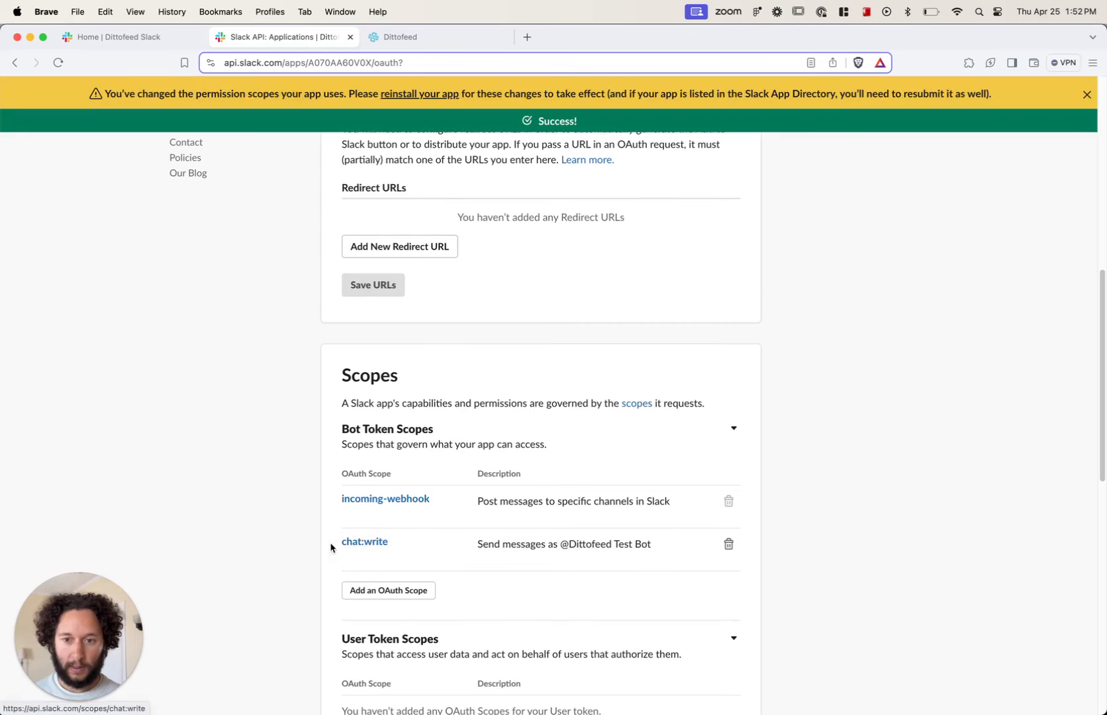
Step: Reinstall the app to the workspace, allowing it to post to the alert-testing channel
click(427, 94)
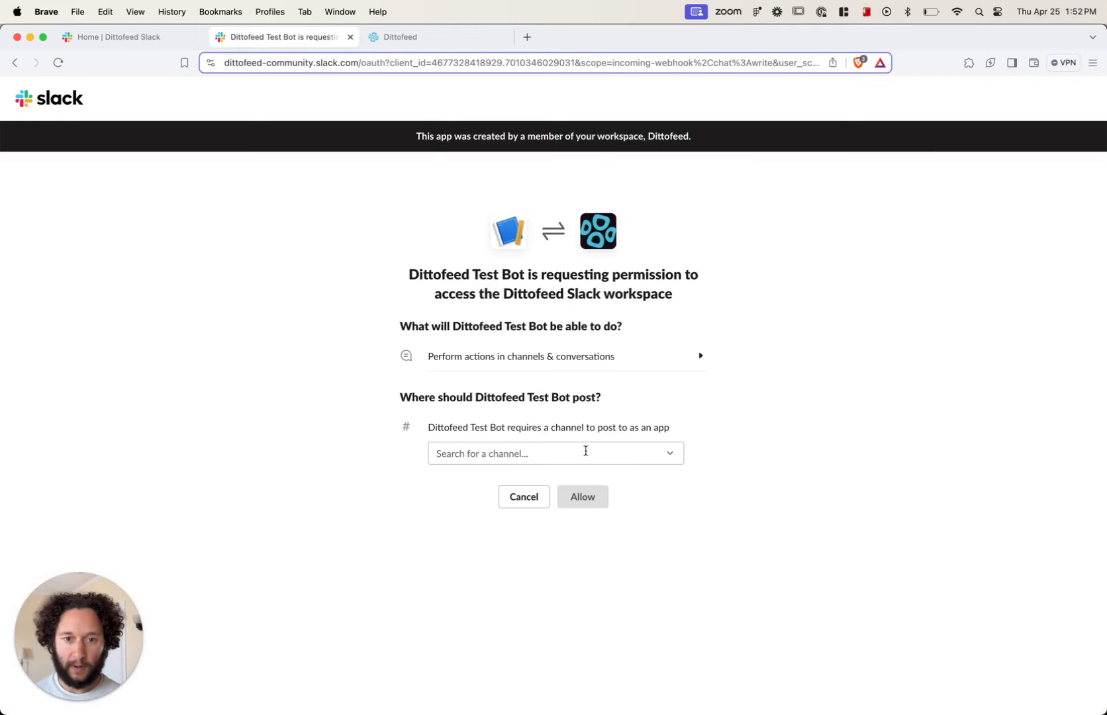
click(584, 453)
click(521, 503)
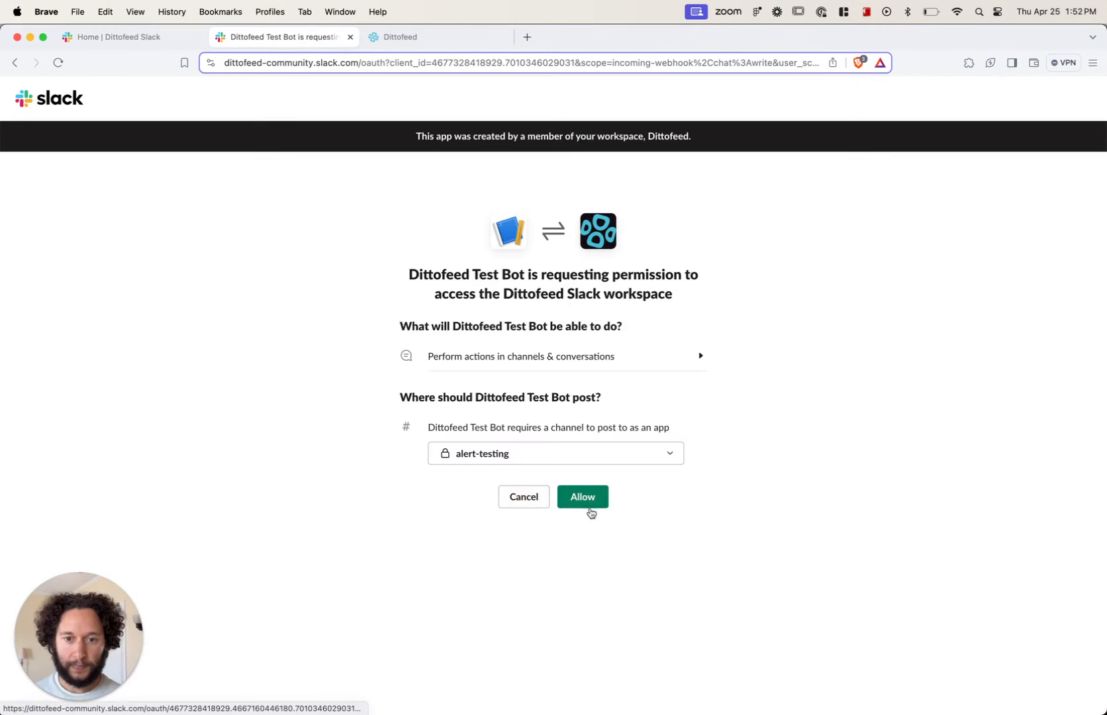
click(580, 498)
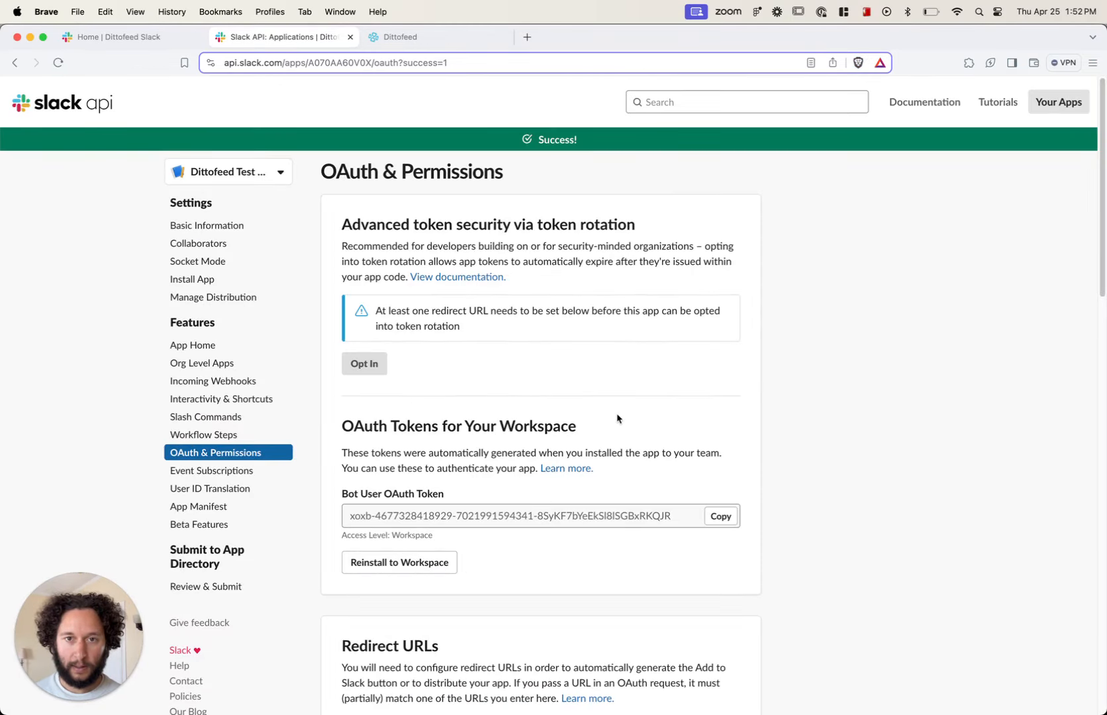
key(super+Tab)
key(super+Tab)
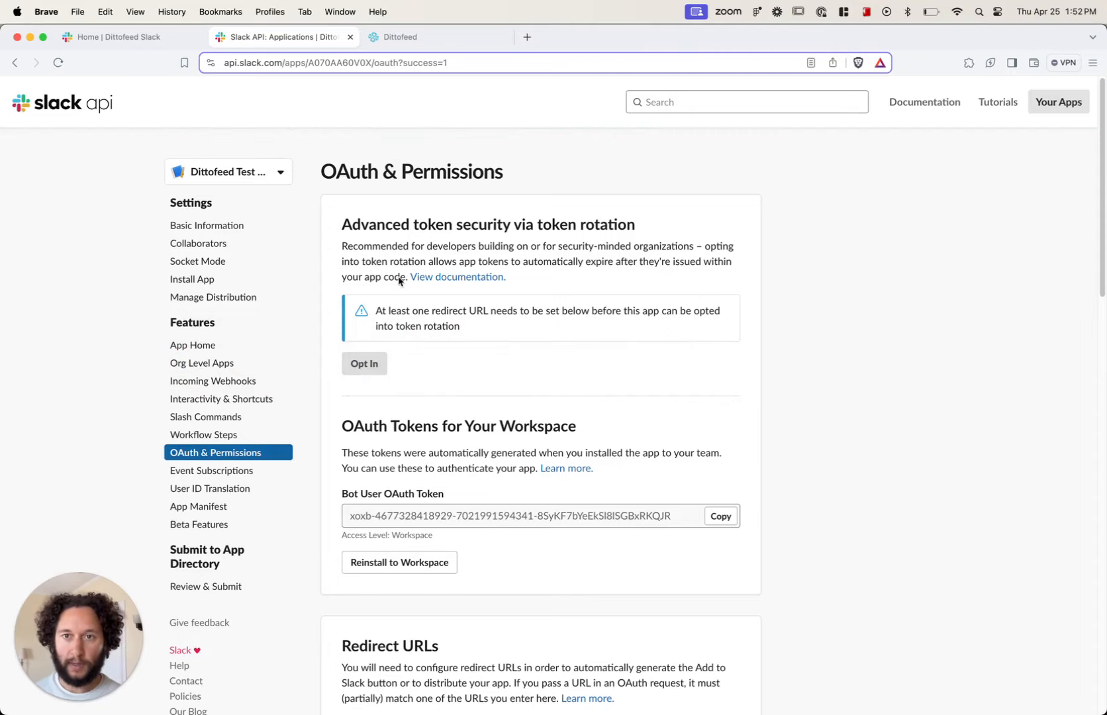
Step: Switch to the Dittofeed dashboard and open the Webhook channel section of its settings
click(414, 38)
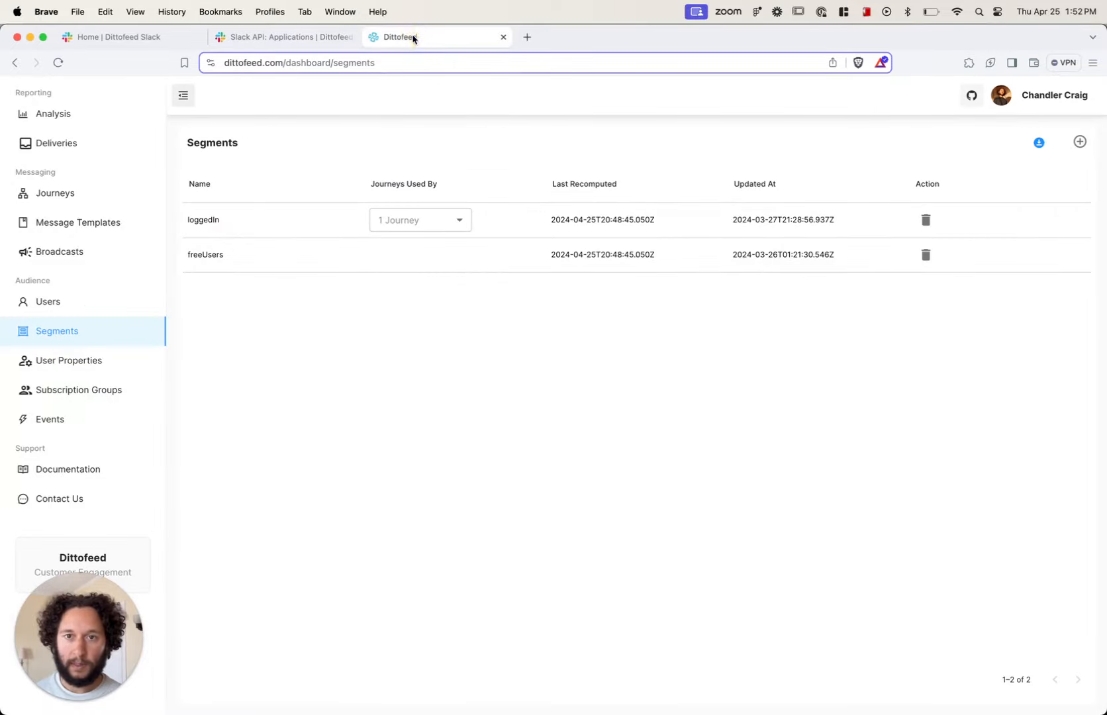
click(1060, 95)
click(953, 225)
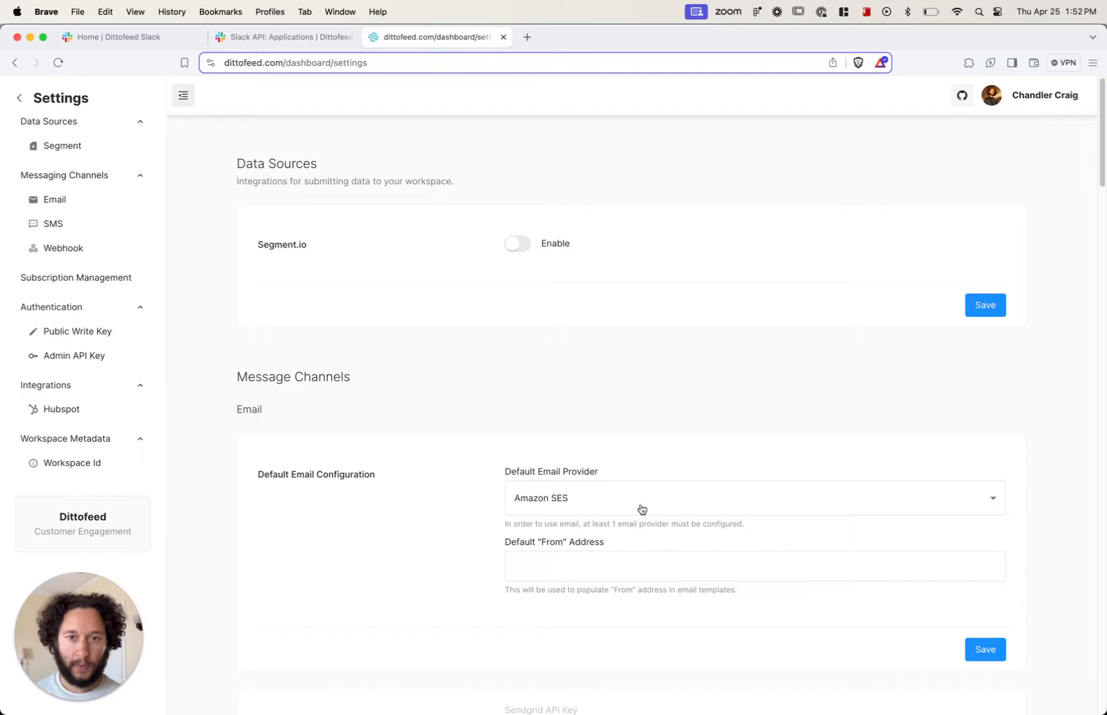
click(54, 248)
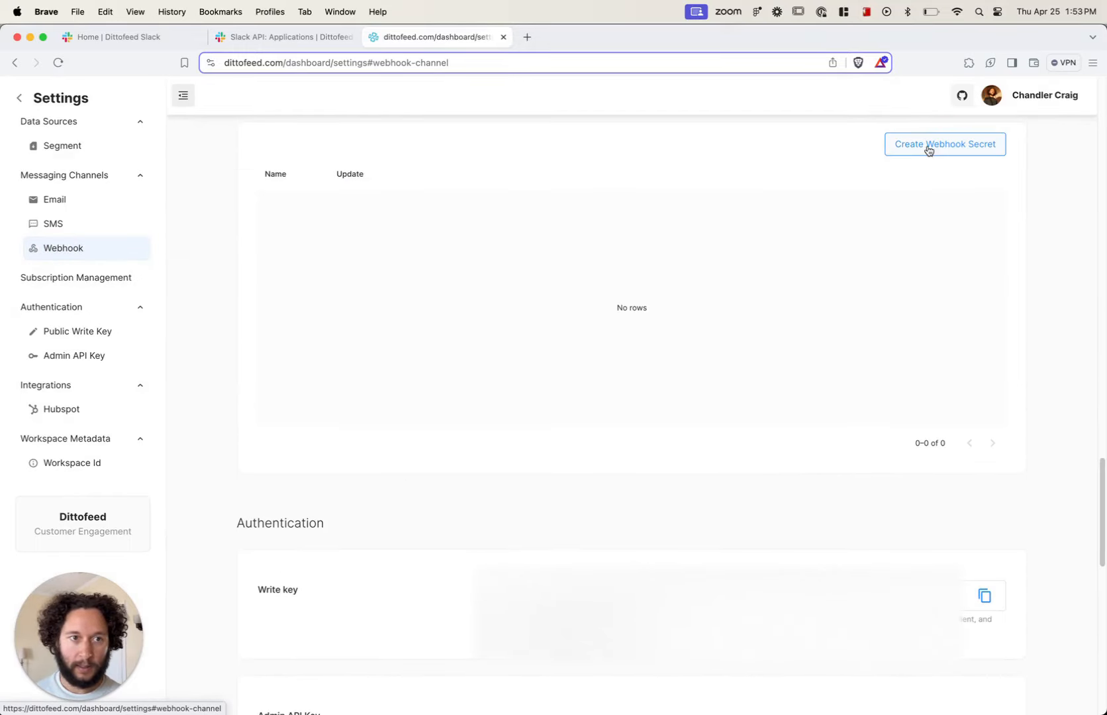
Step: Create a webhook secret named SLACK_BOT_TOKEN
click(927, 148)
click(525, 386)
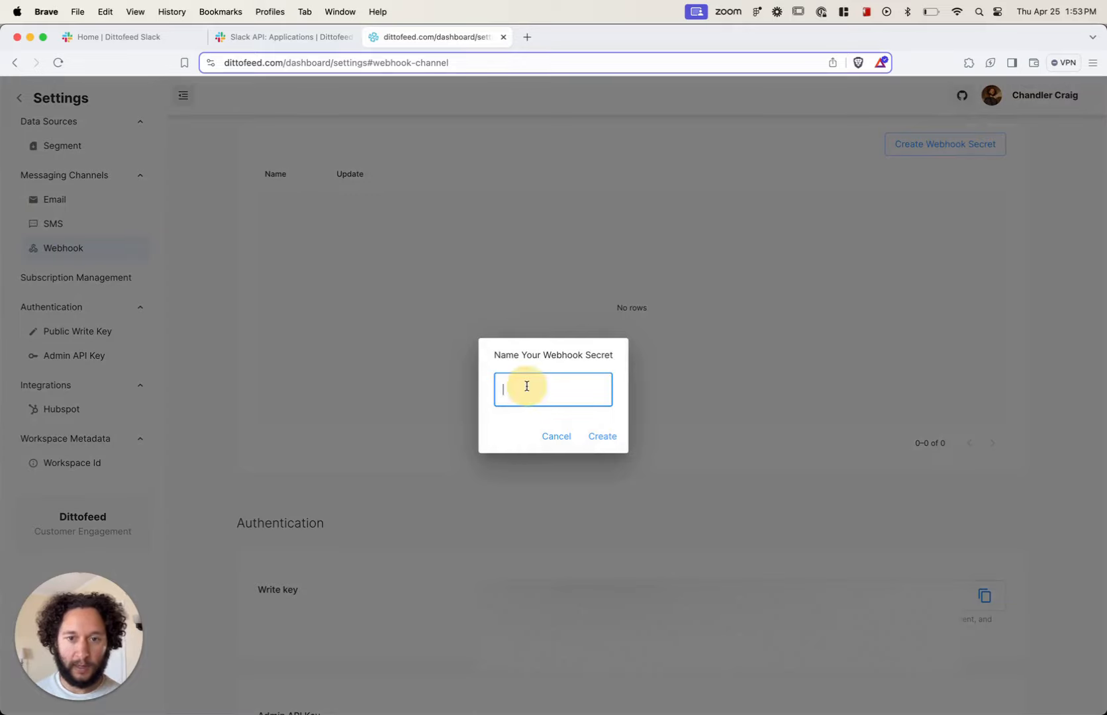
text(Sl)
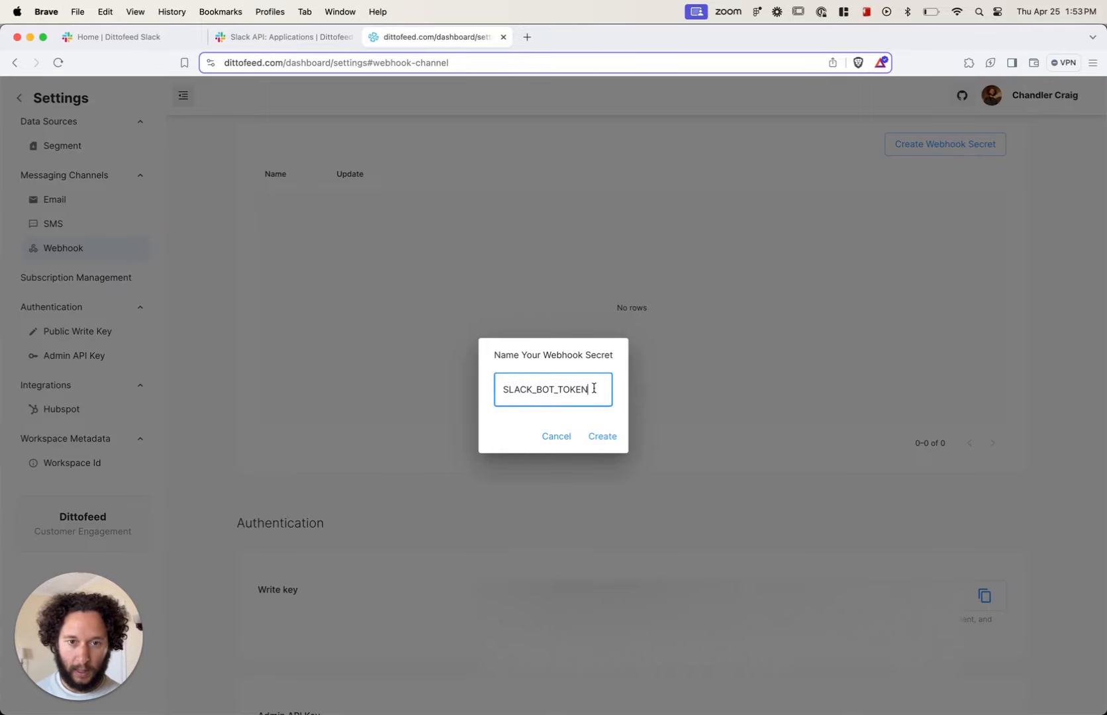
drag(594, 389, 501, 389)
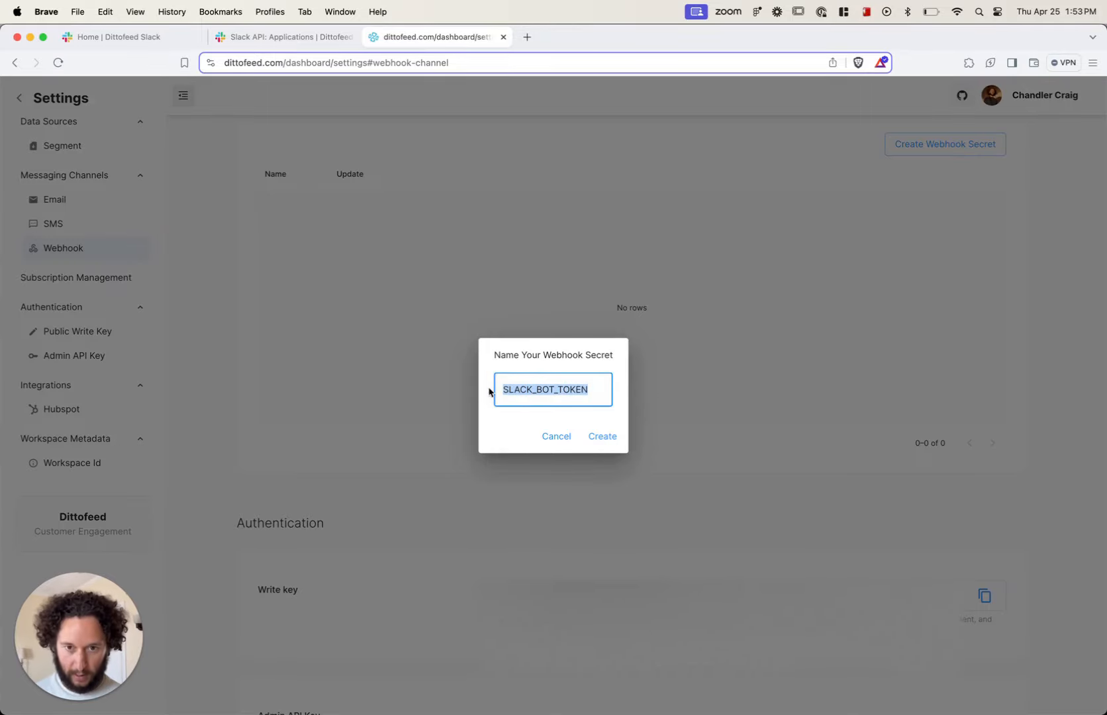
click(605, 437)
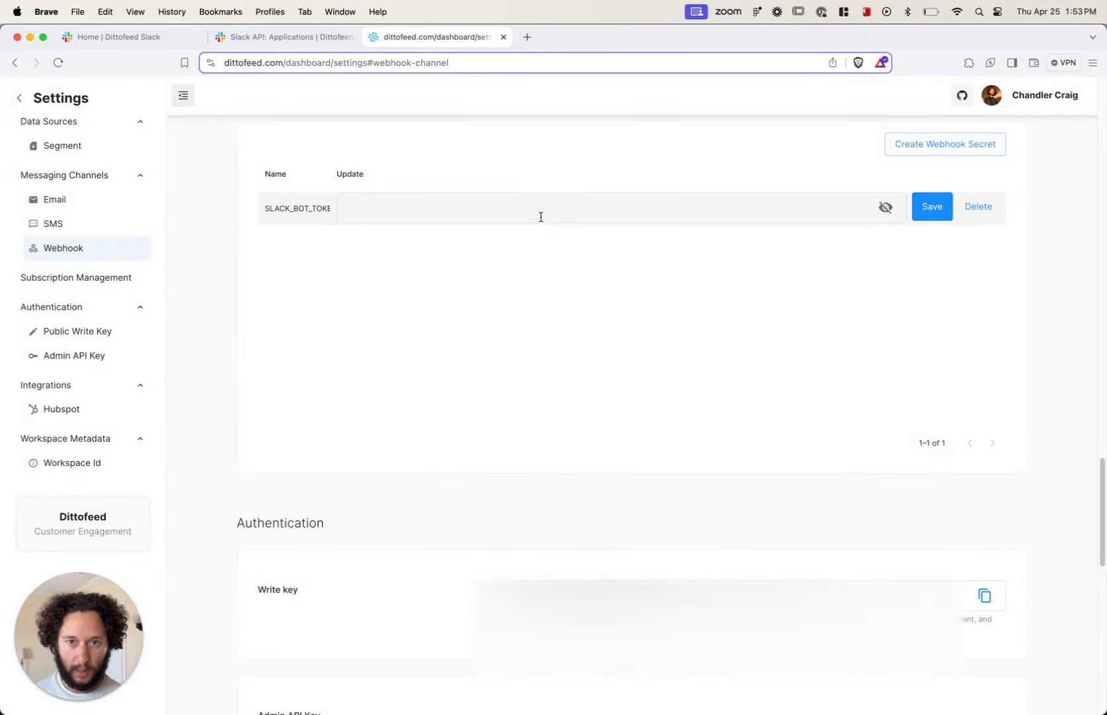
Step: Paste the Slack Bot User OAuth Token as the value of the SLACK_BOT_TOKEN secret and save it
click(538, 209)
key(super+shift+v)
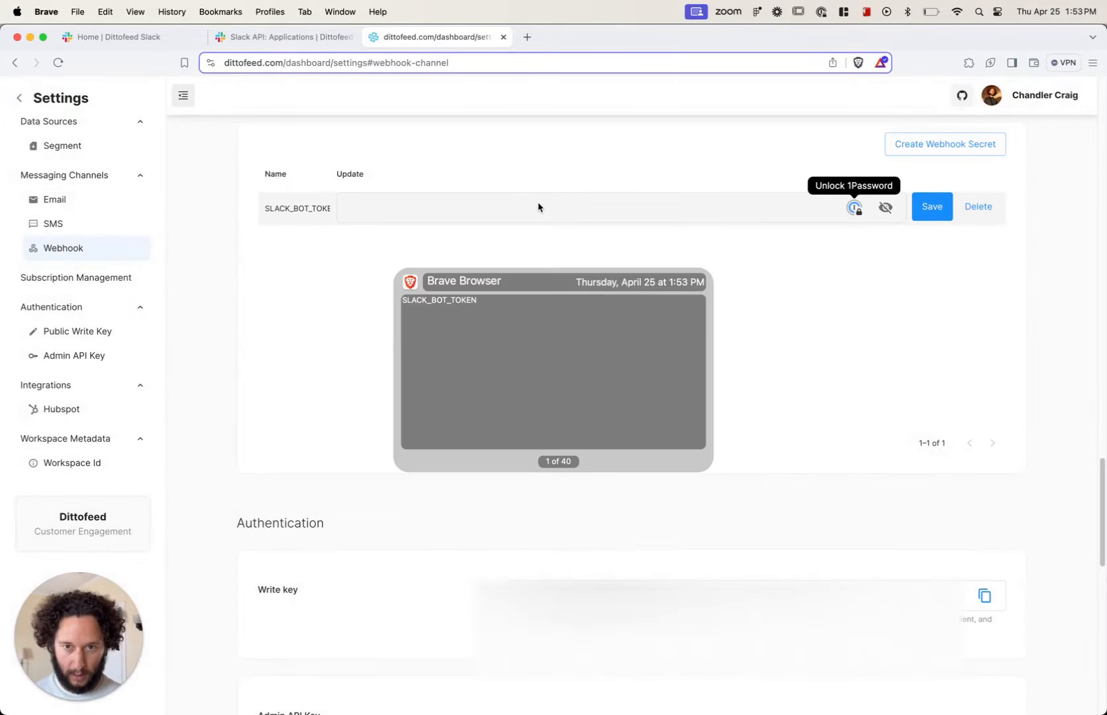
key(super+shift+v)
key(Return)
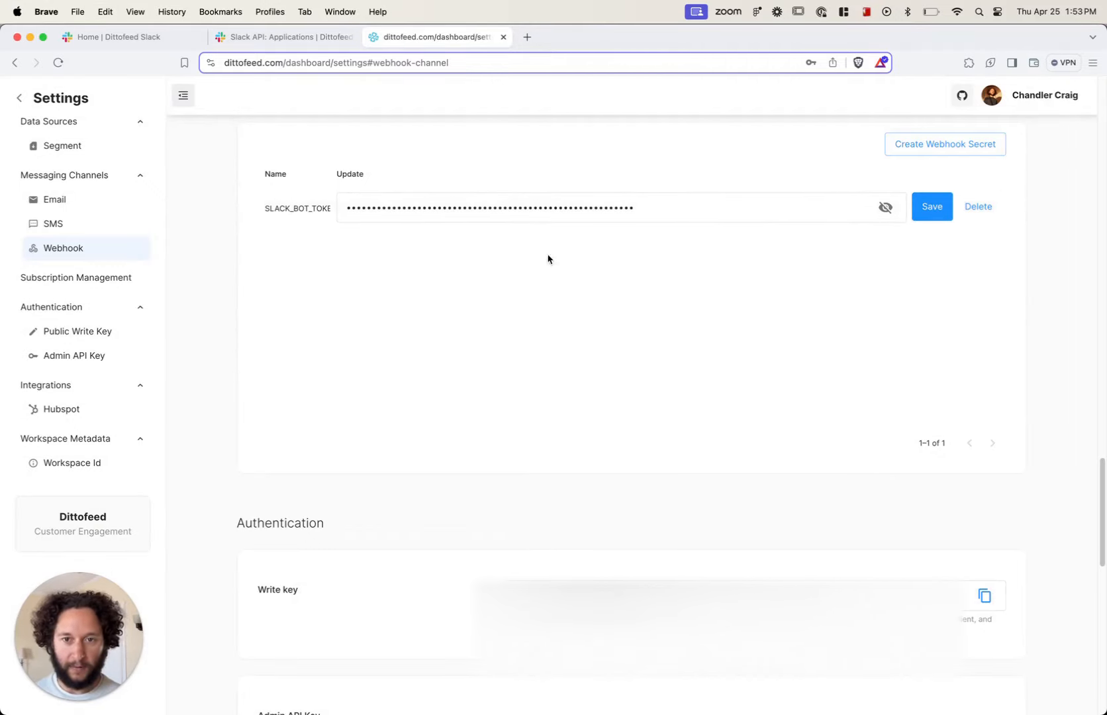
click(284, 38)
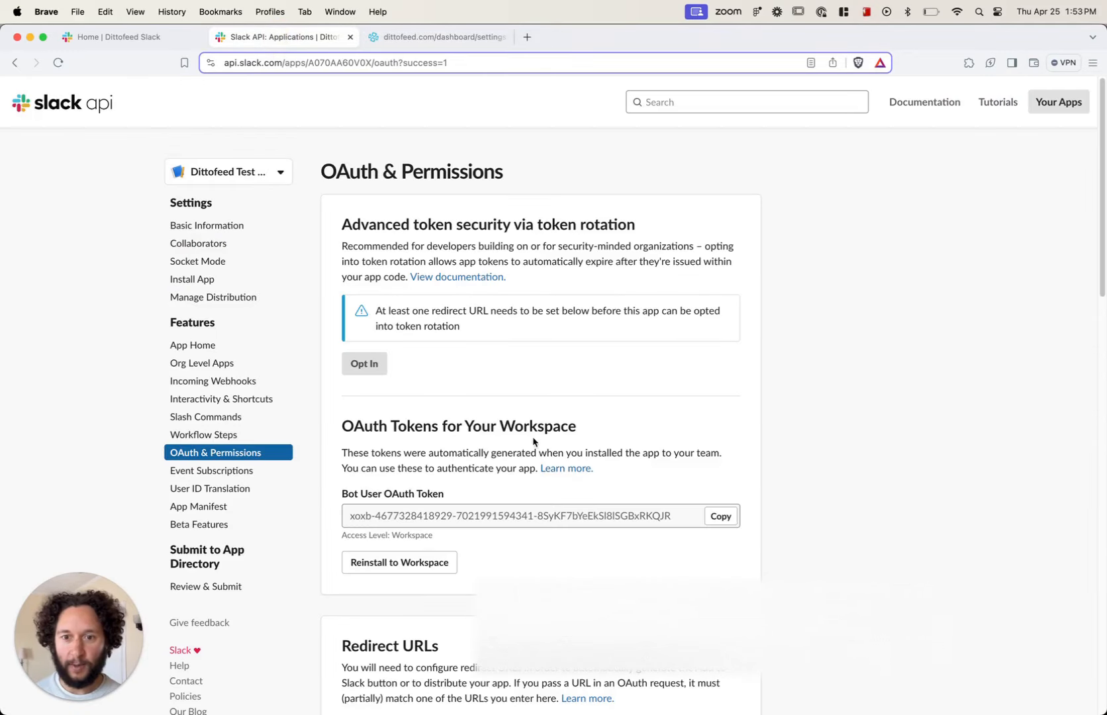
click(722, 529)
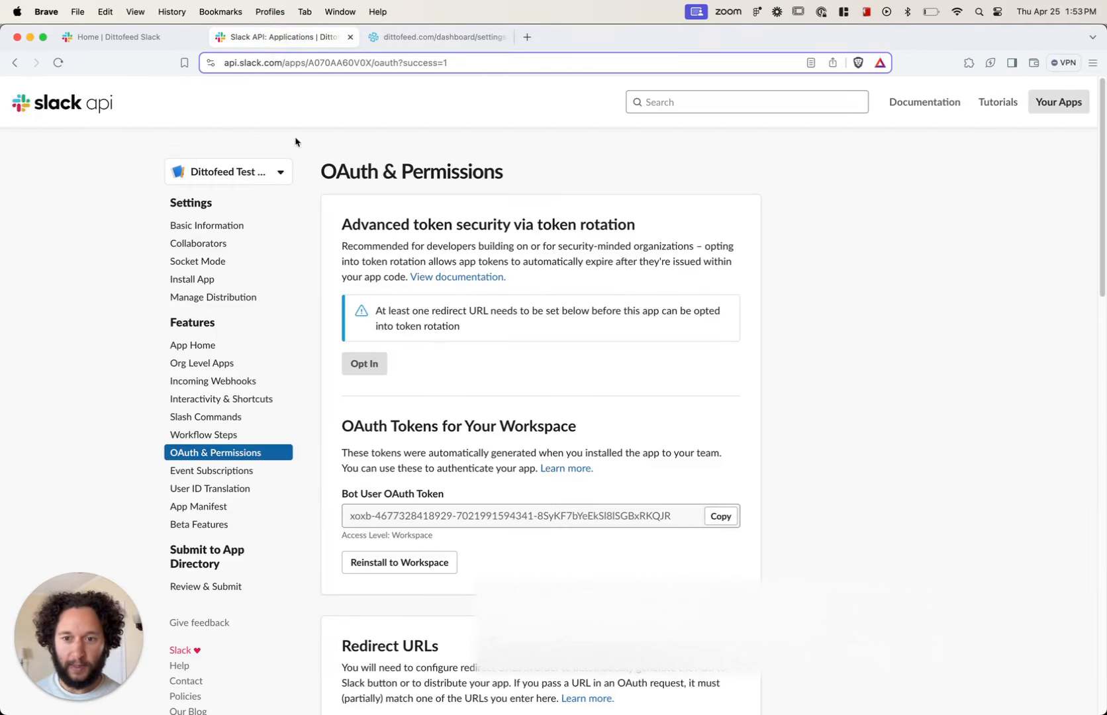
click(424, 37)
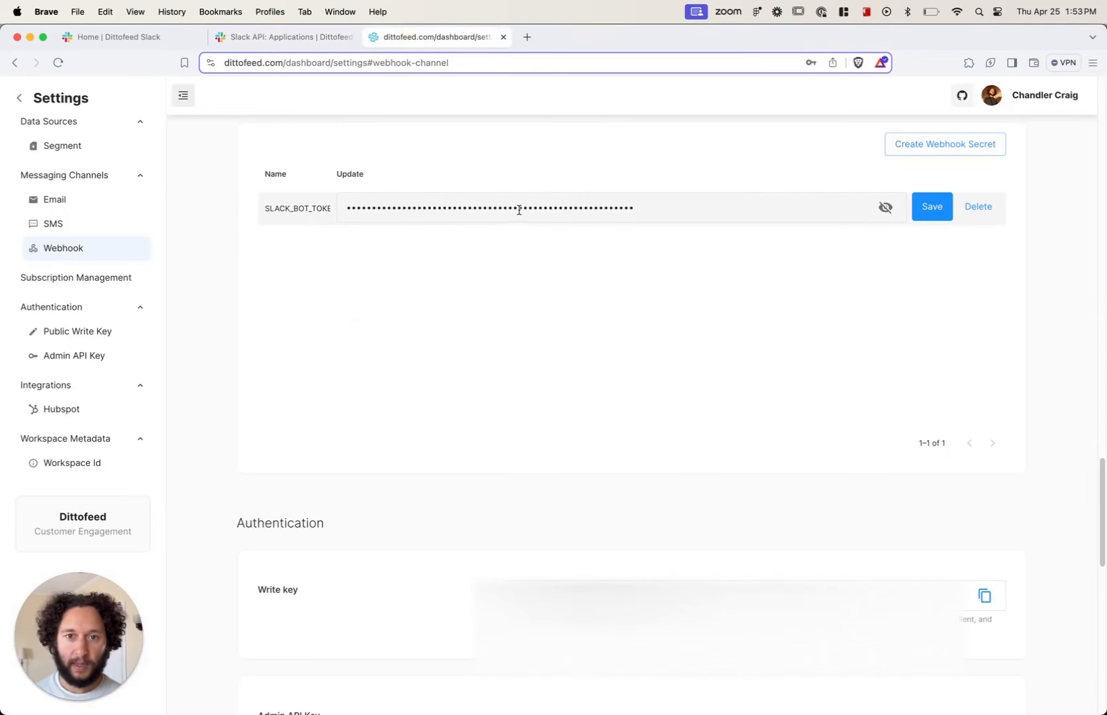
click(931, 206)
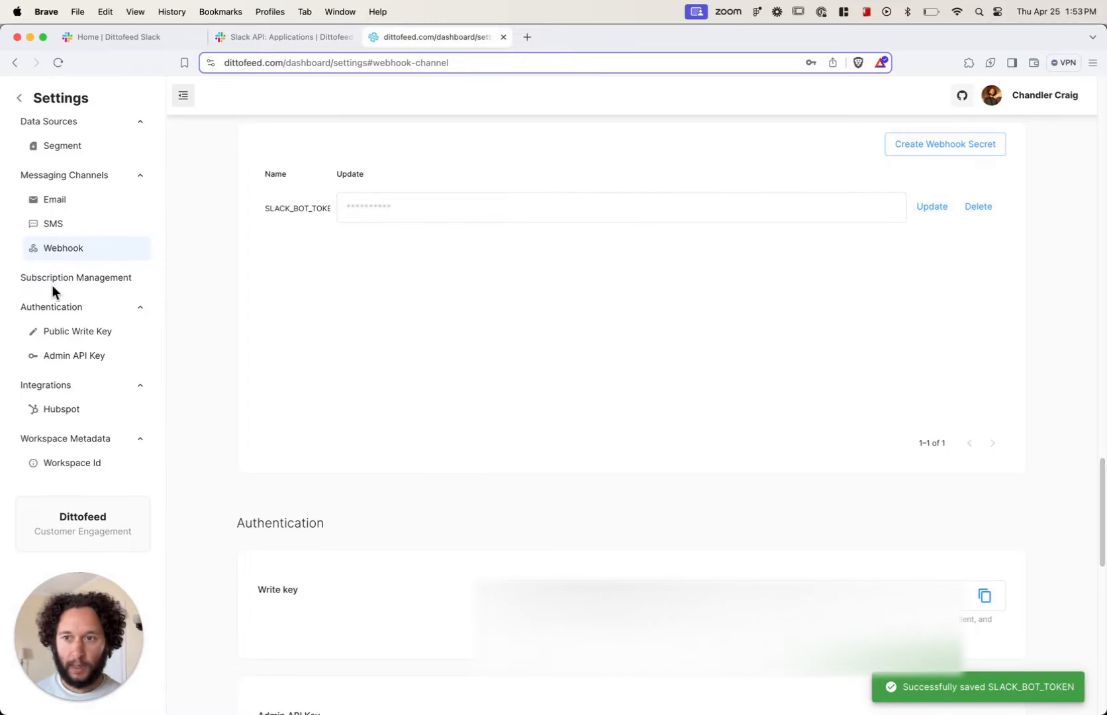
Step: Leave the settings and create a new webhook template in the message template library
click(22, 100)
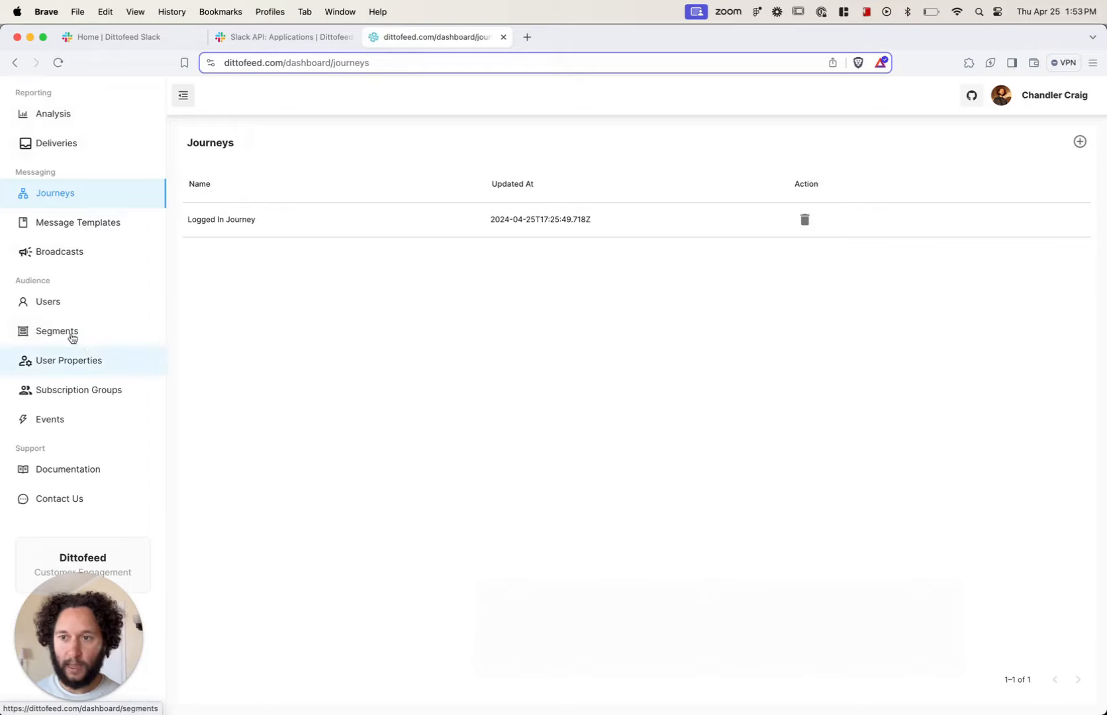
click(72, 223)
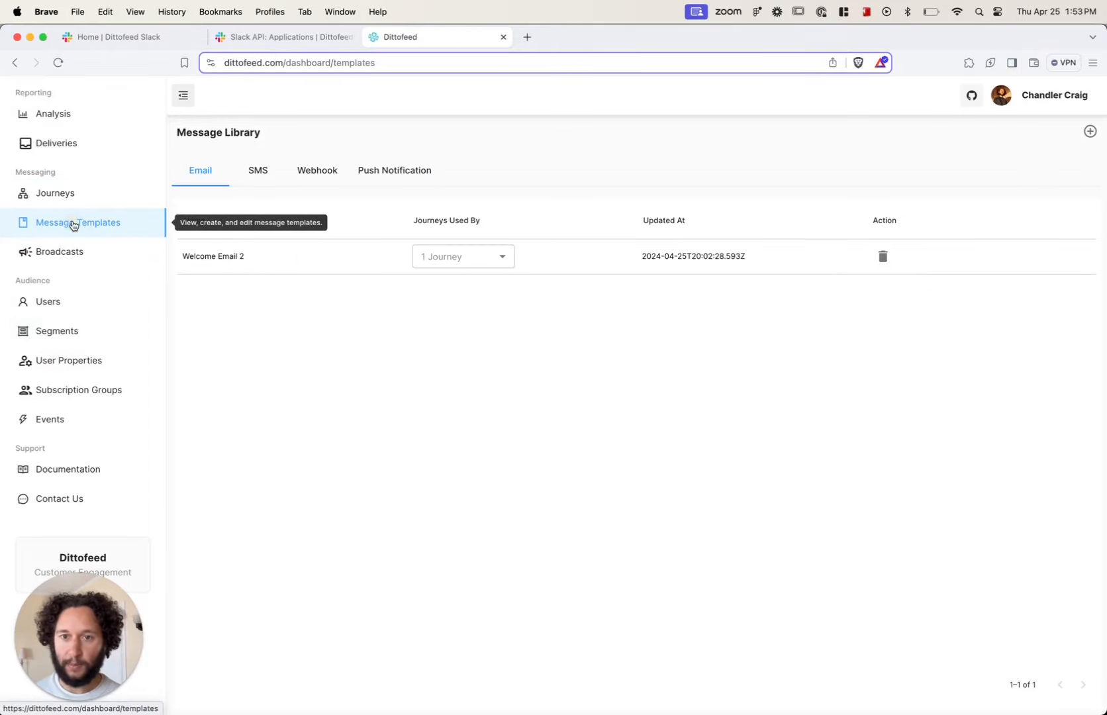
click(1089, 132)
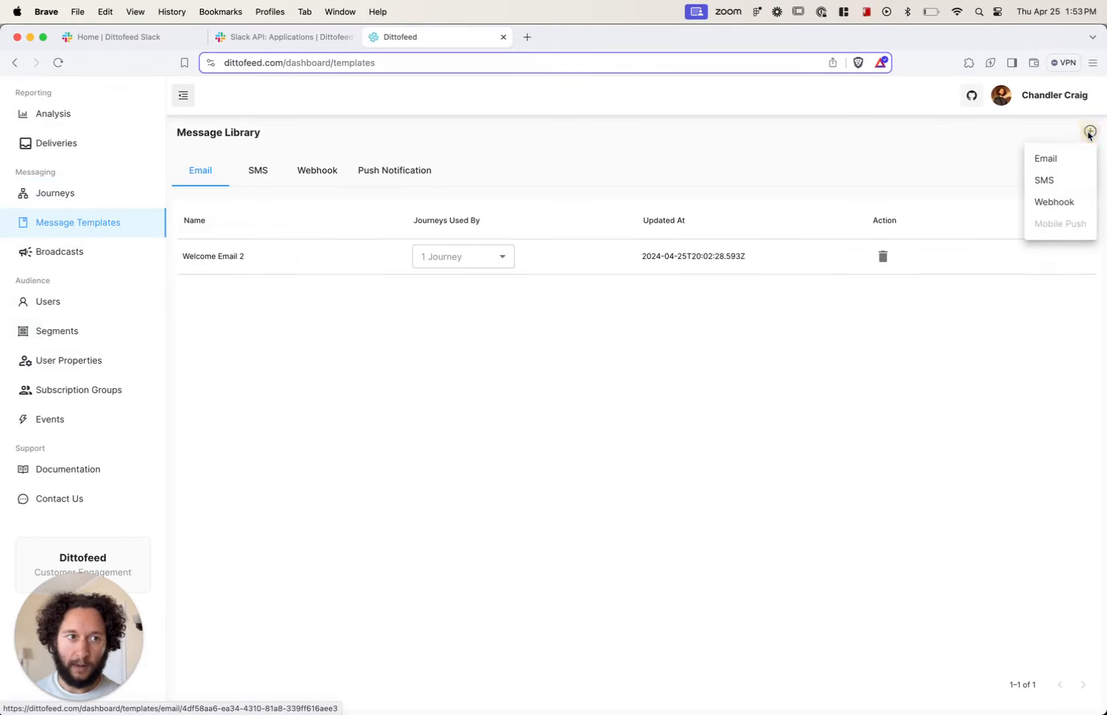
click(1052, 204)
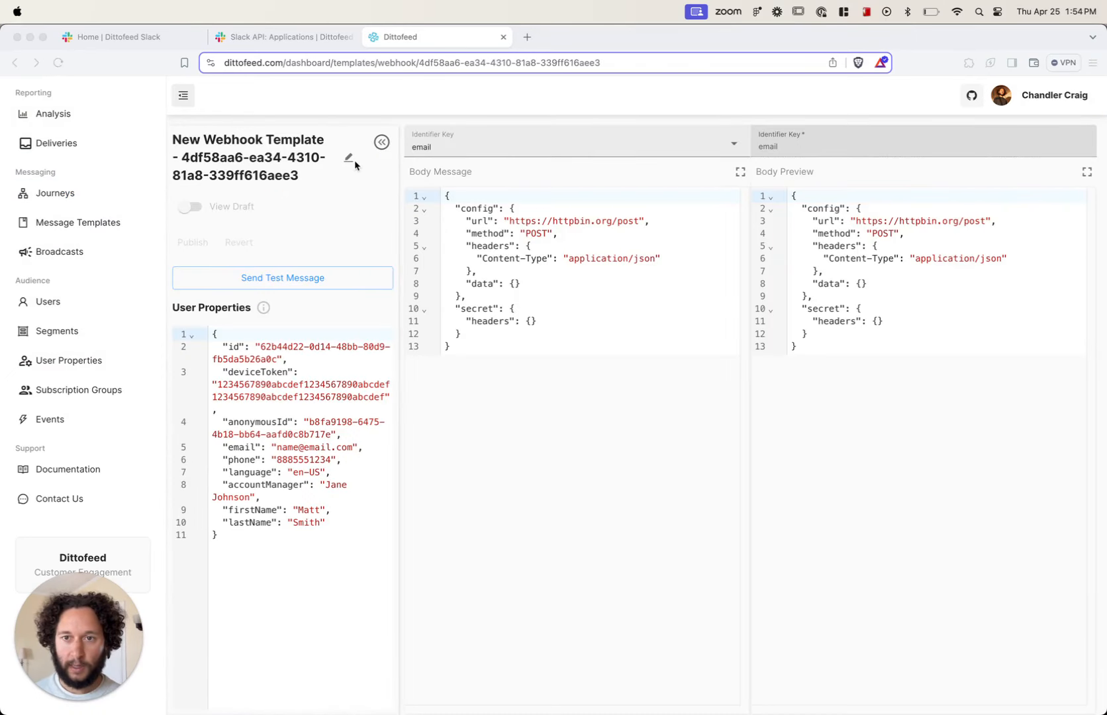
Step: Rename the new webhook template as Alert Testing
click(354, 165)
click(349, 159)
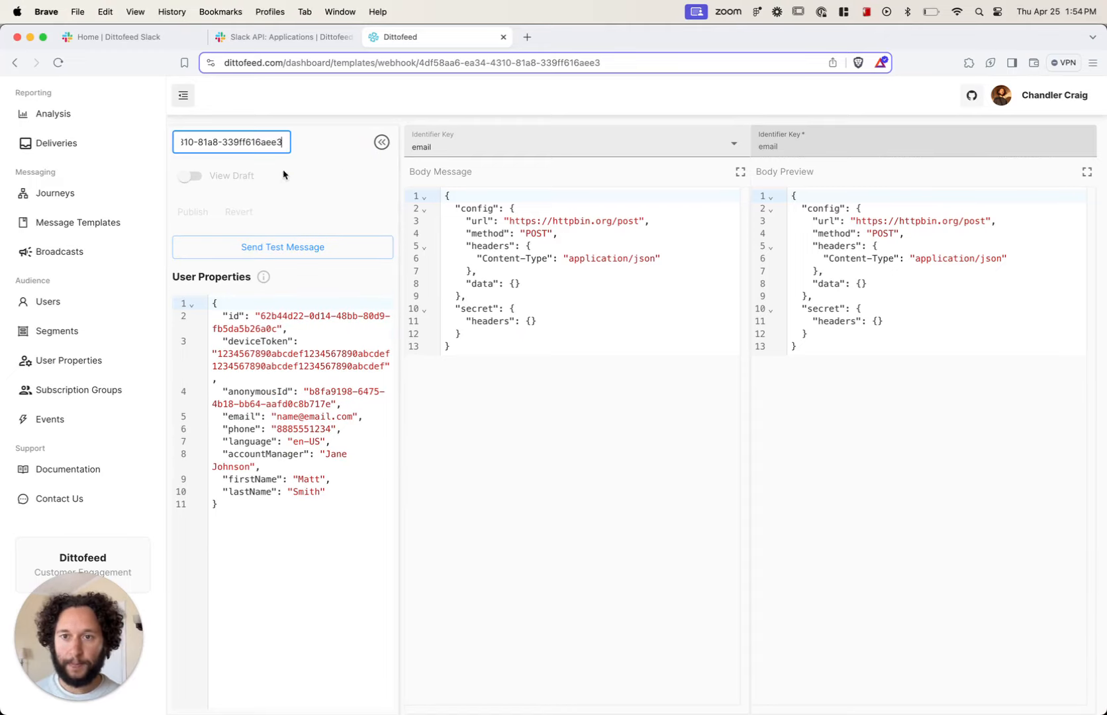
key(super+a)
key(BackSpace)
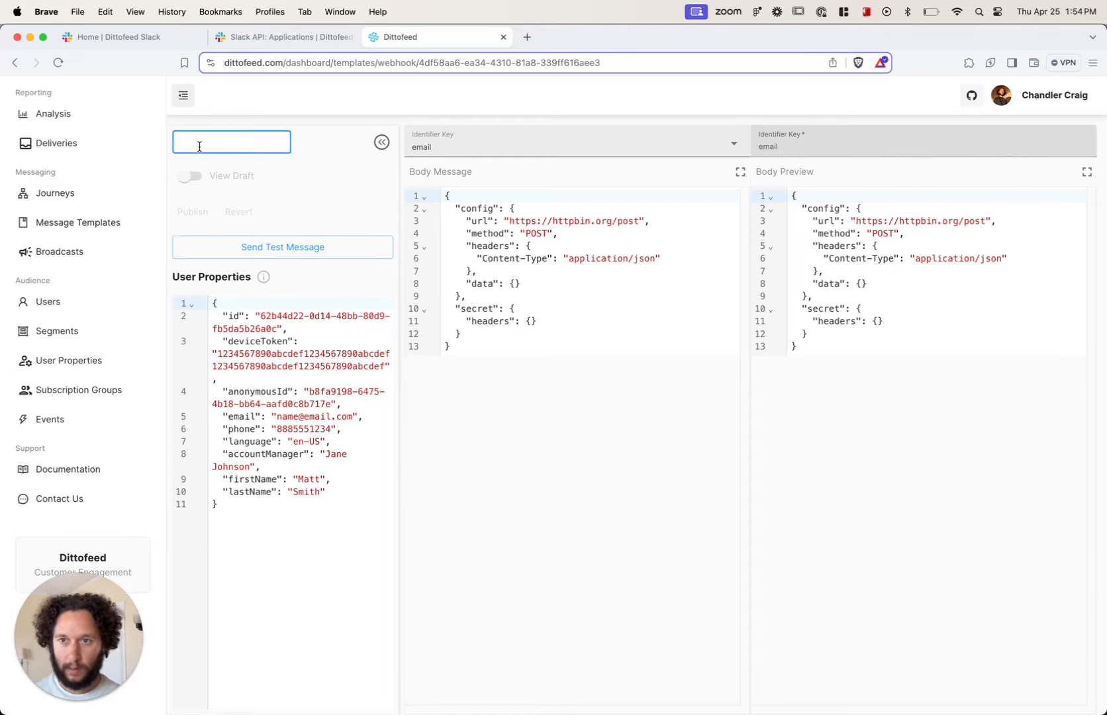
text(A)
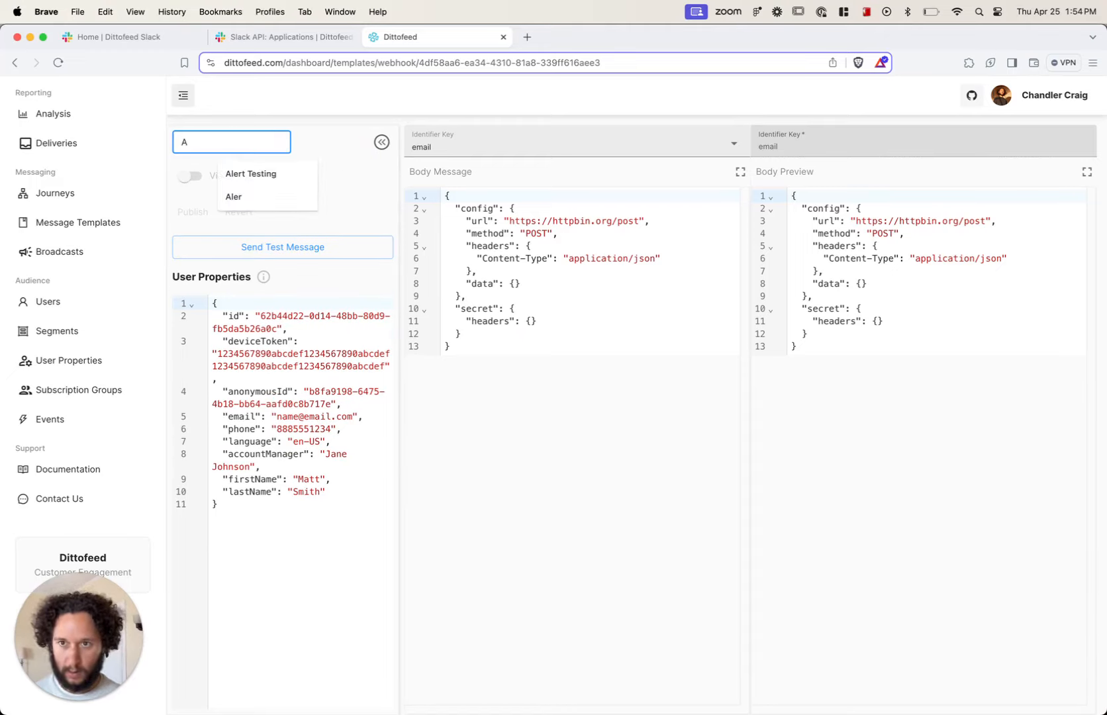
text(lert Testing)
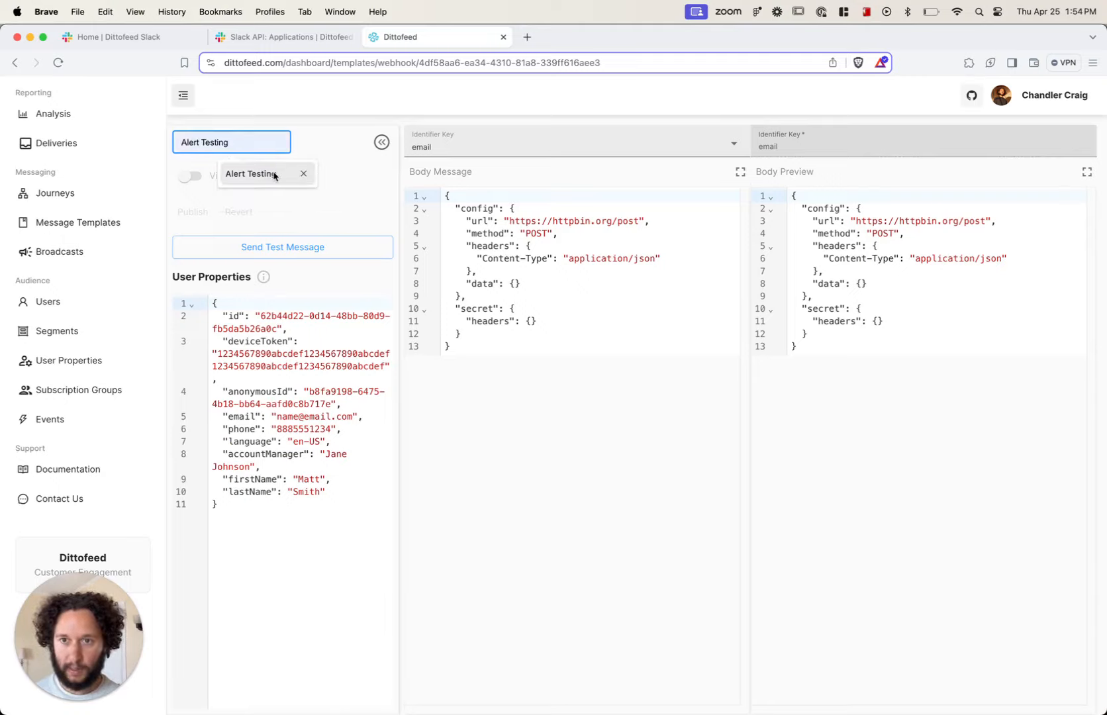
click(262, 174)
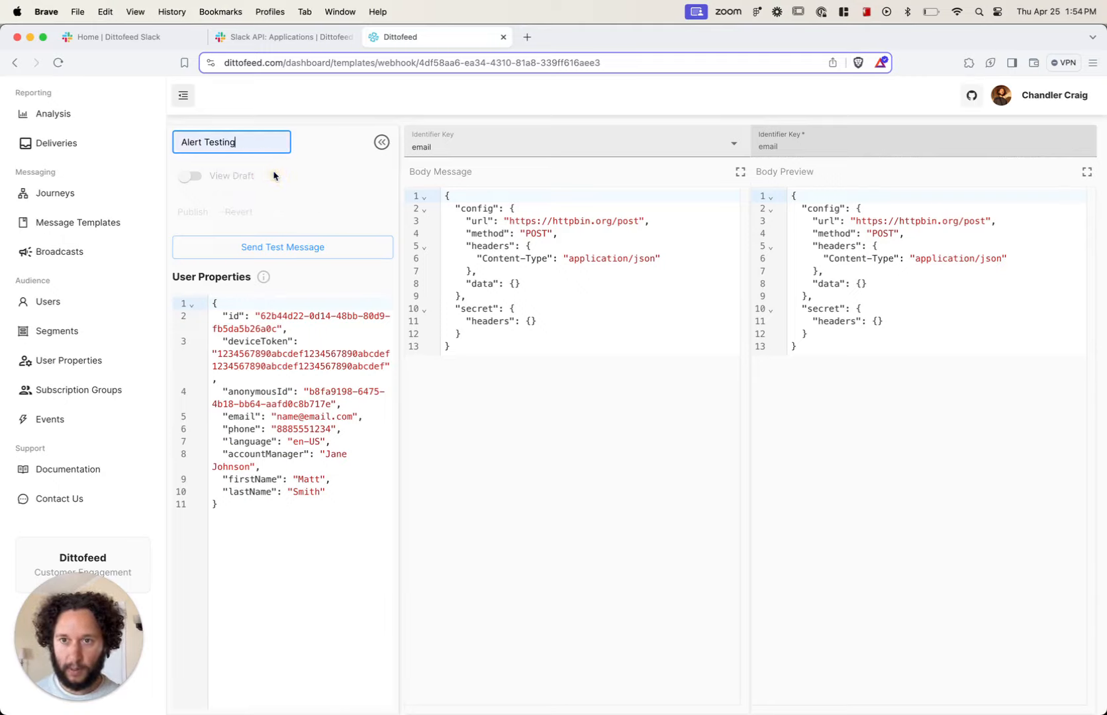
click(313, 201)
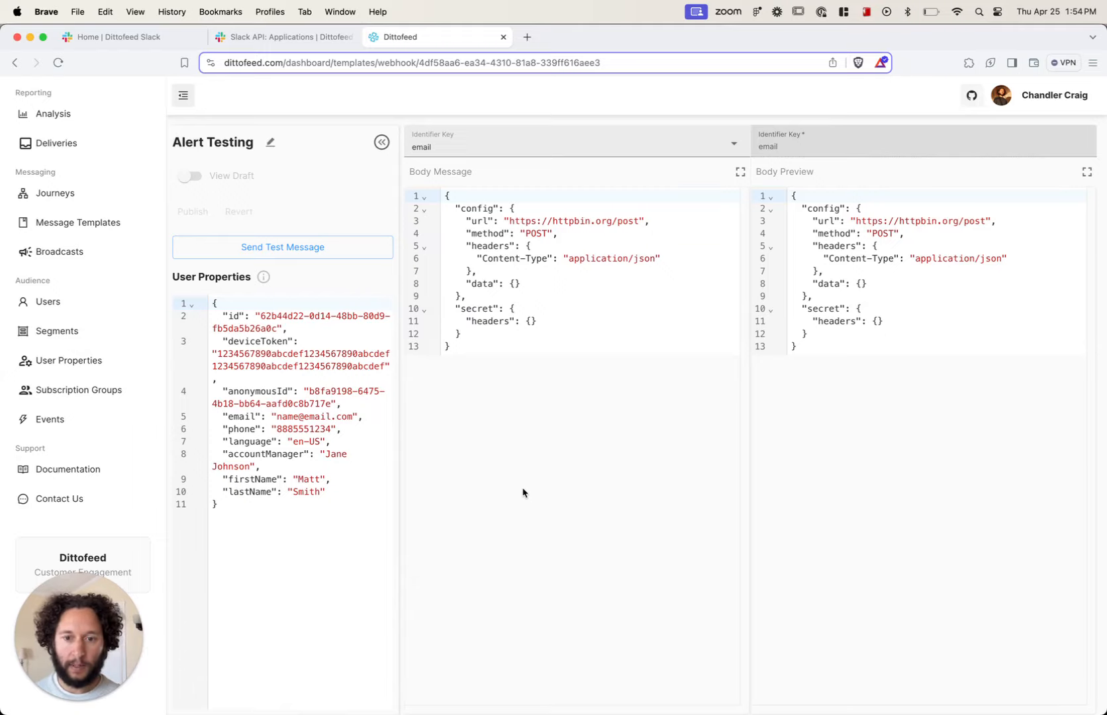
click(486, 486)
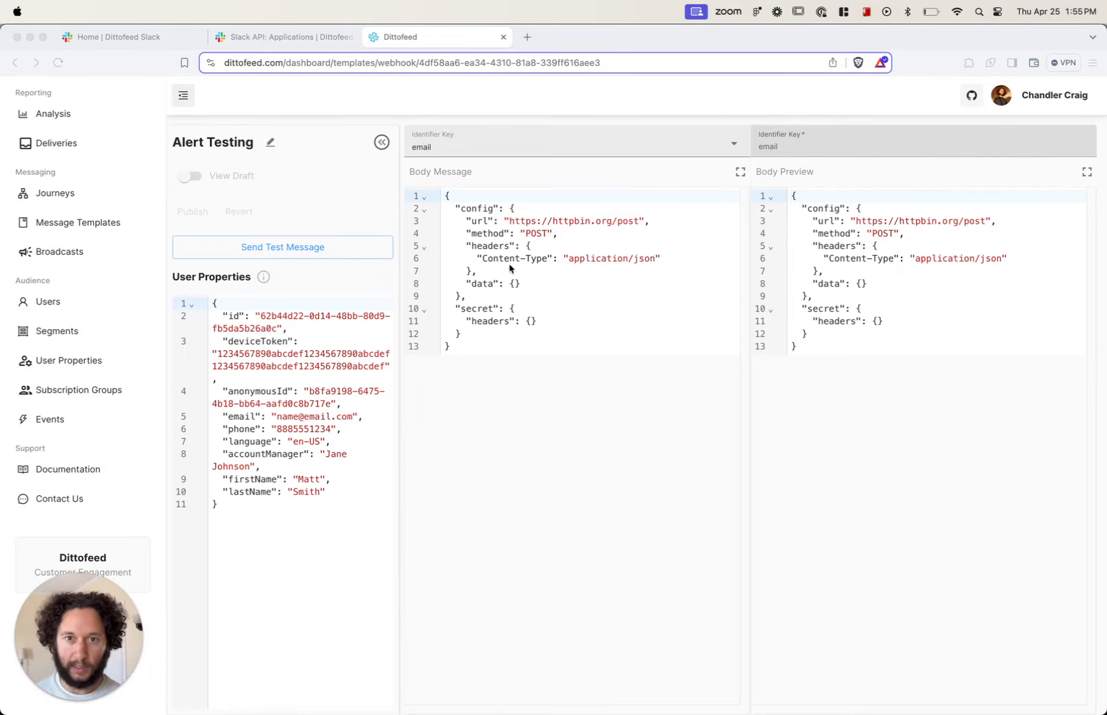
click(640, 223)
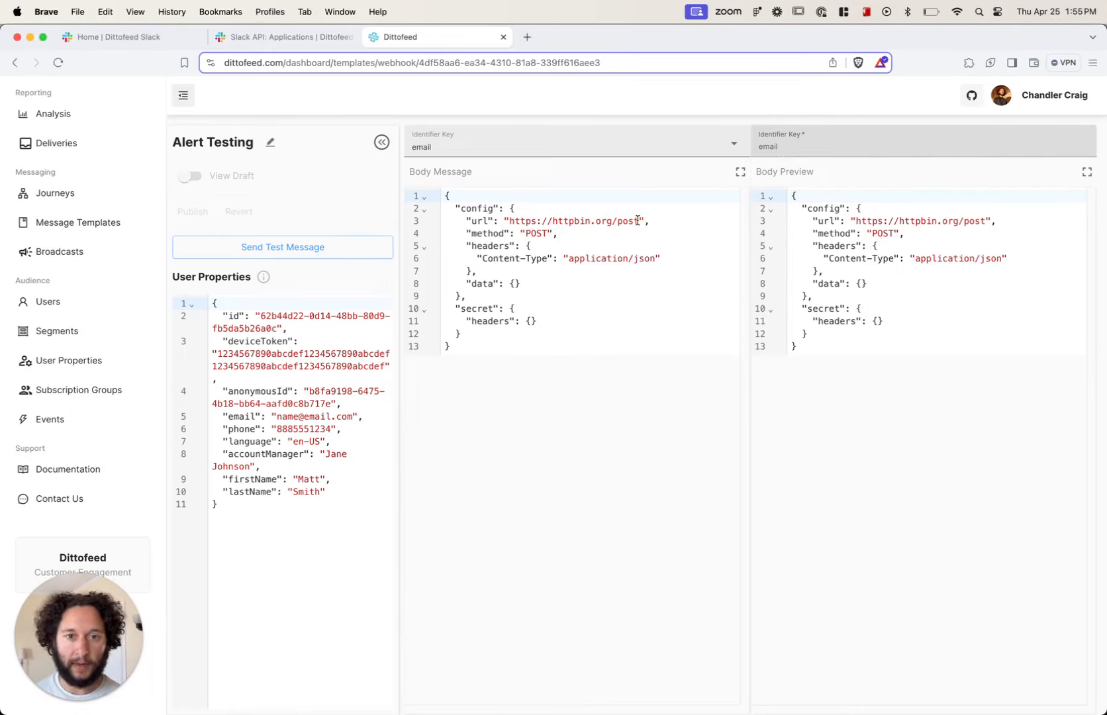
drag(640, 223, 509, 223)
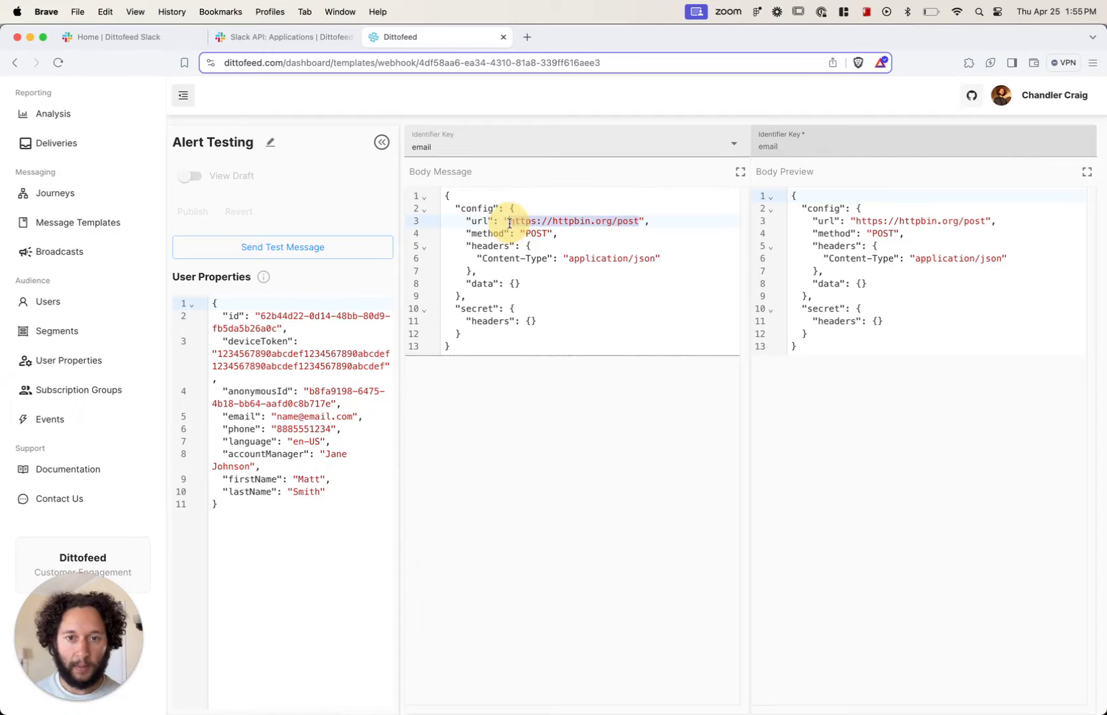
key(BackSpace)
text(https://slack.com/api/chat.postMessage)
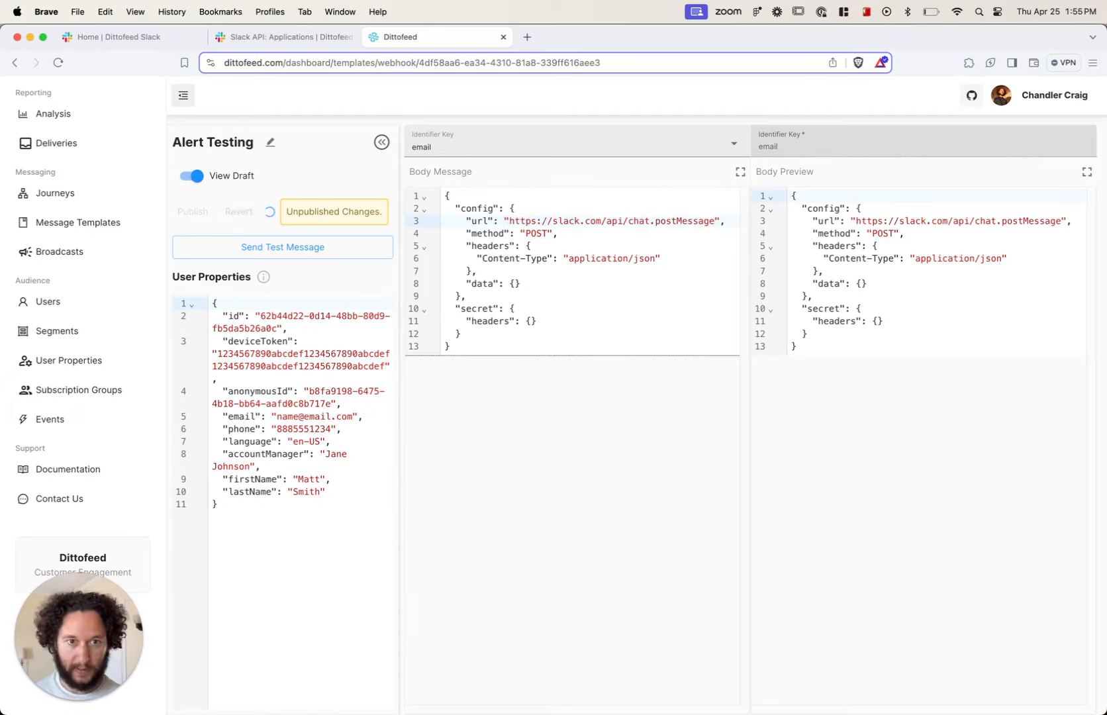
Step: Add a "text" field with the value "Hello world" to the data object of the body message
click(515, 283)
key(Return)
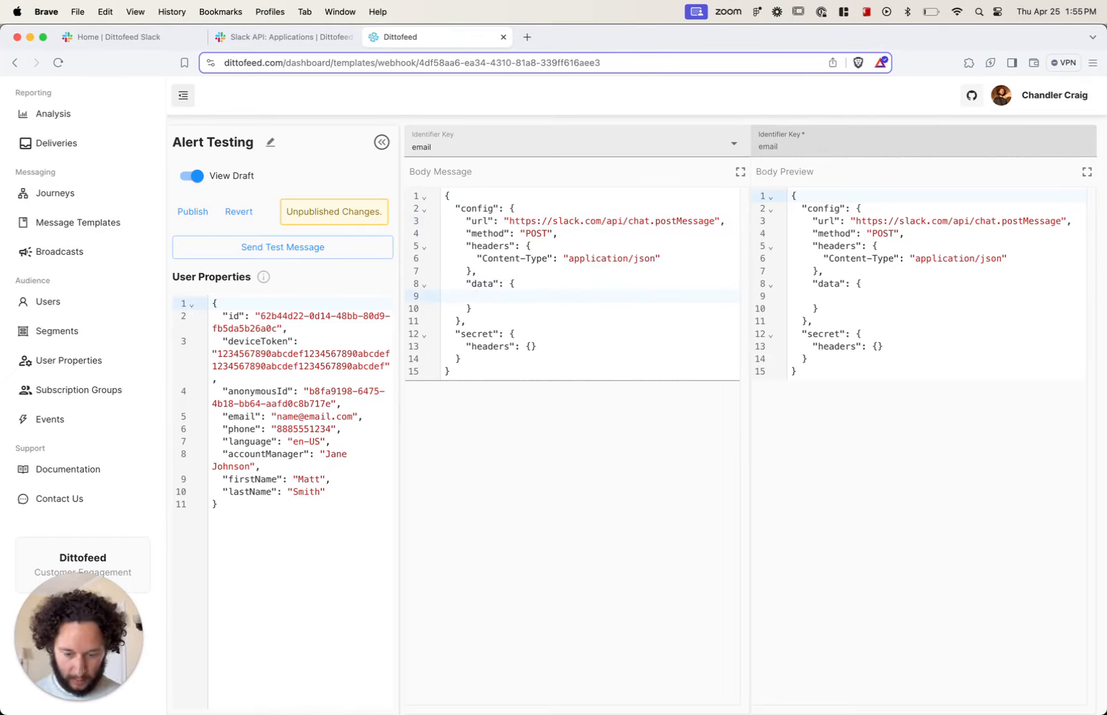
text(")
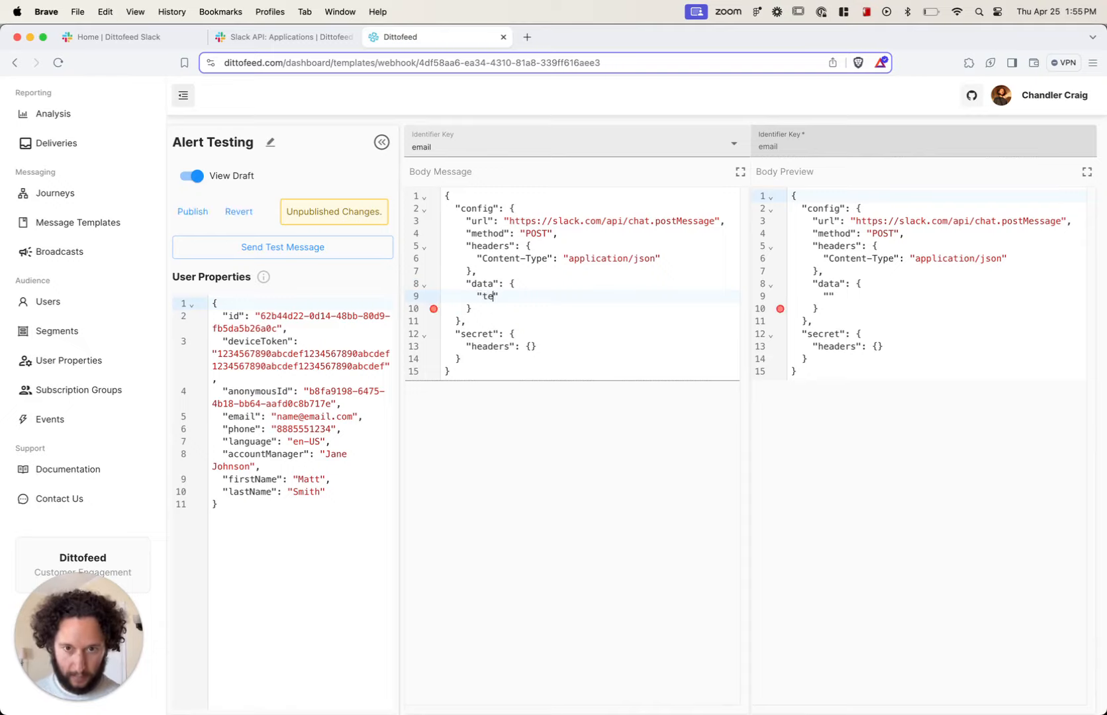
text(text": ")
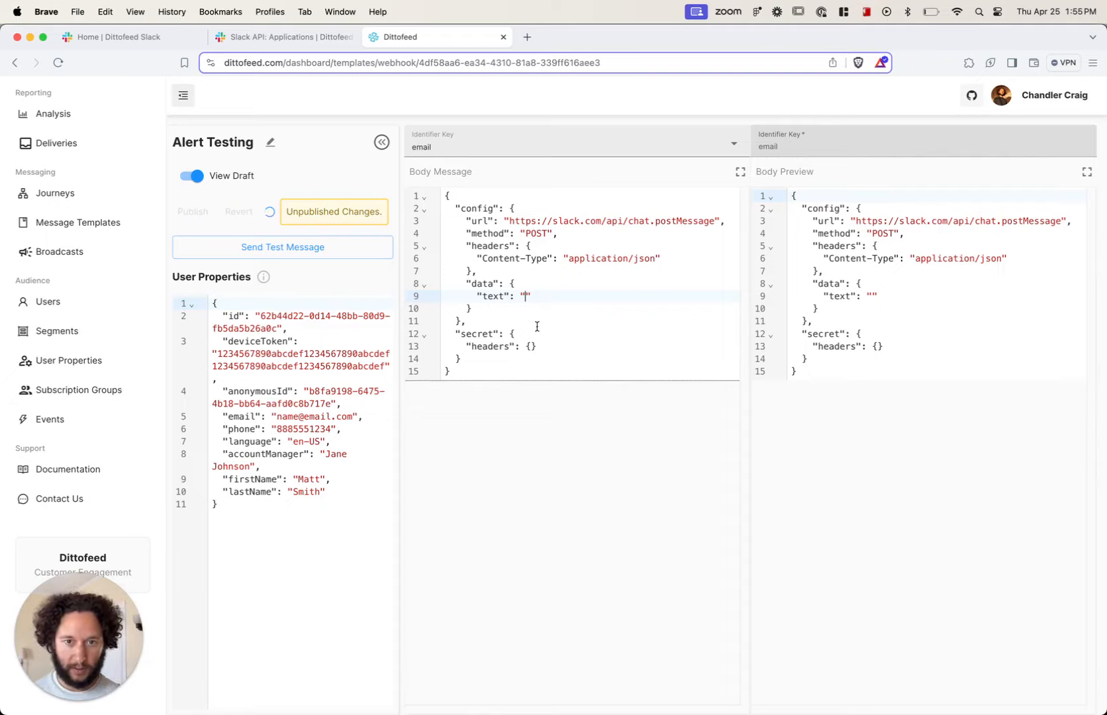
text(ello world )
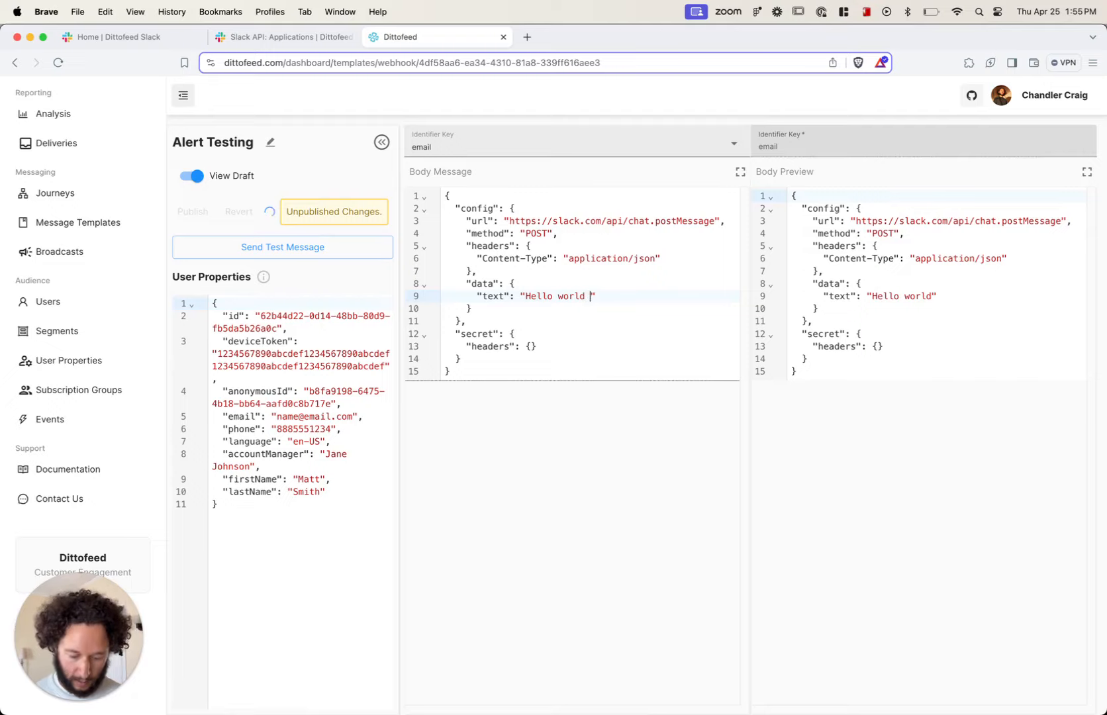
text({{}})
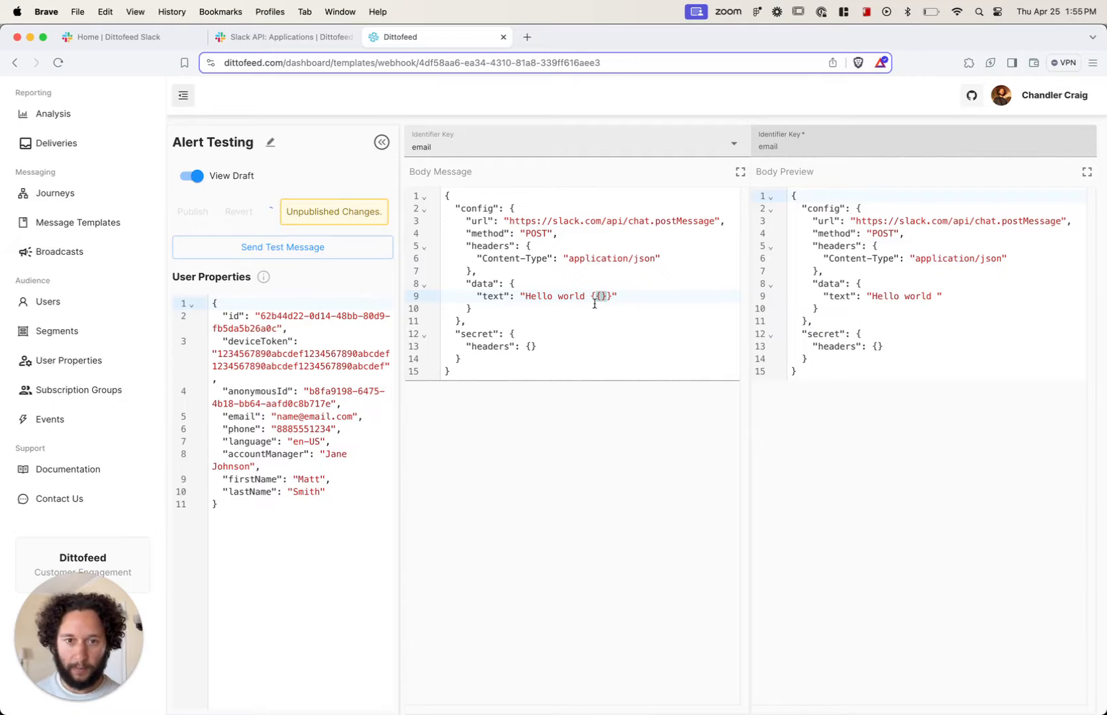
Step: Try the {{user.firstName}} placeholder after Hello world in the text value, and remove it again
text(user.)
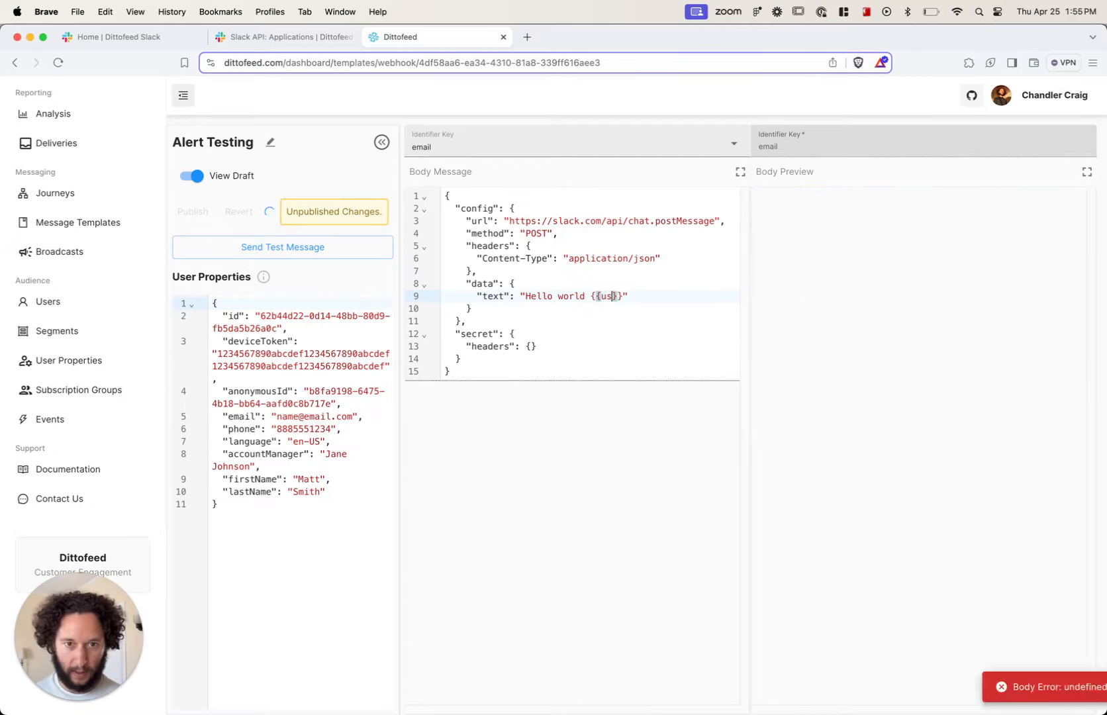
text(firstName)
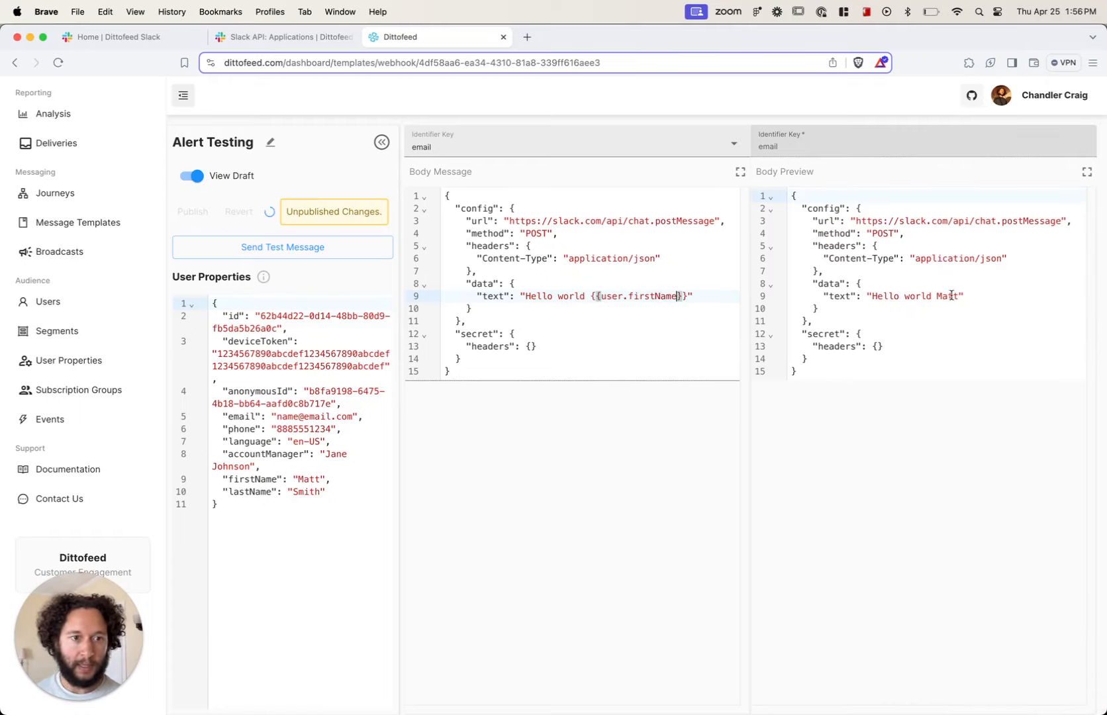
drag(692, 298, 591, 302)
key(BackSpace)
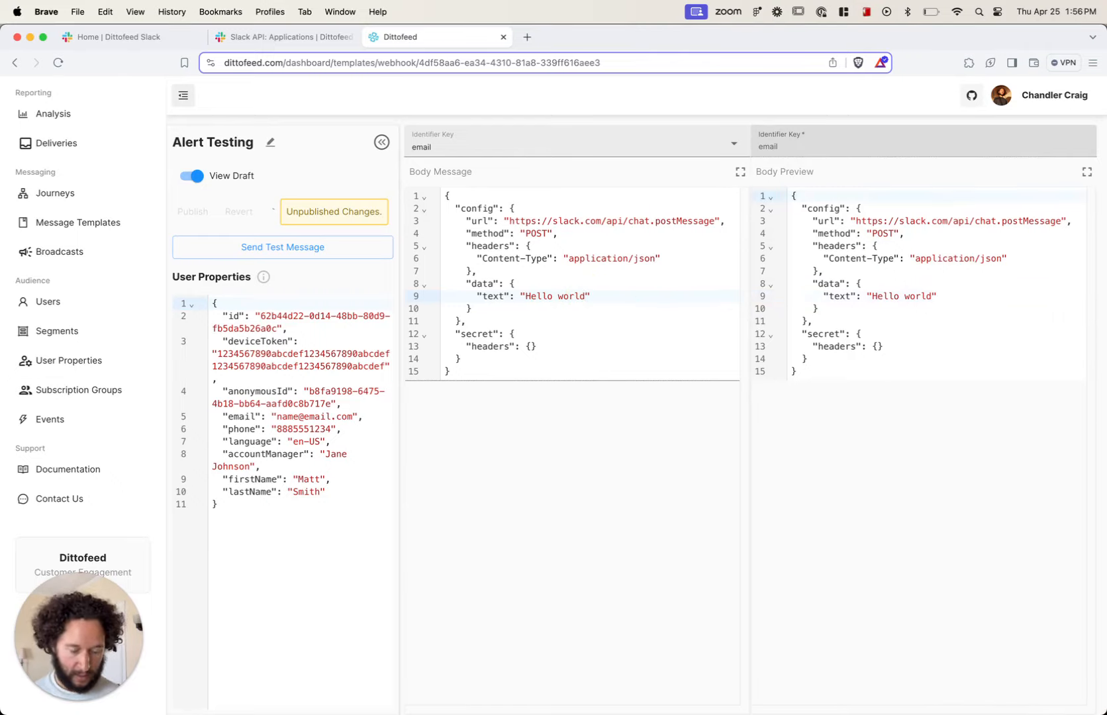
Step: Add a "channel" field after "text" in the data object, using the channel name alert-testing copied from Slack, and separate the fields with a comma
key(Return)
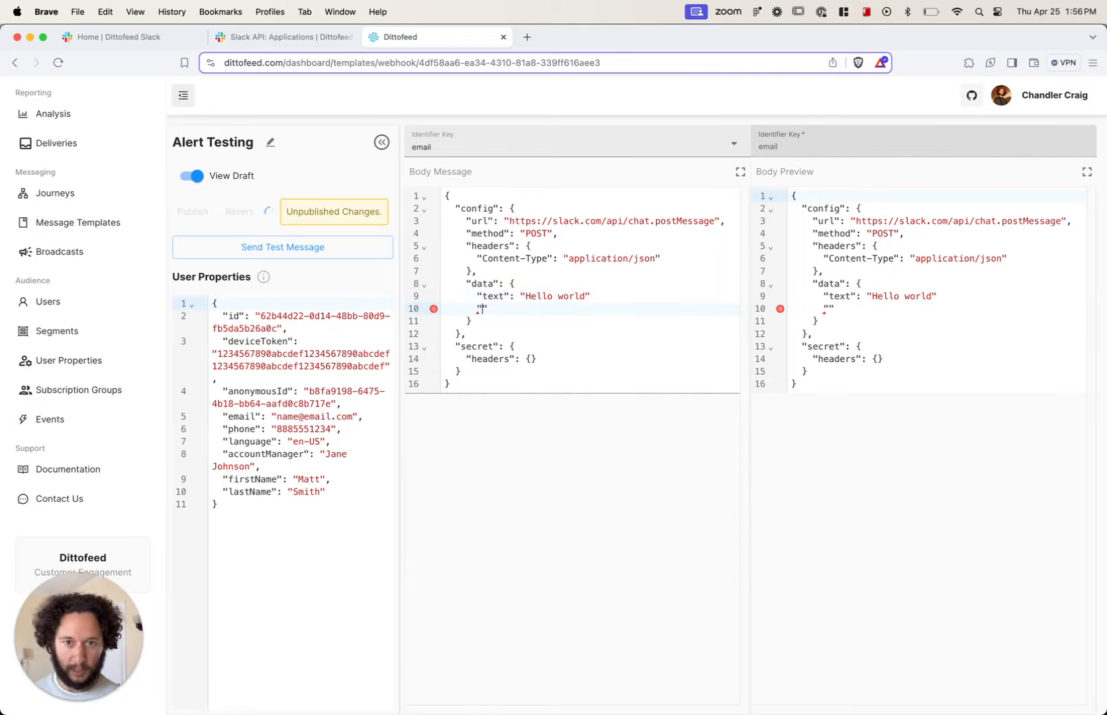
text("channel")
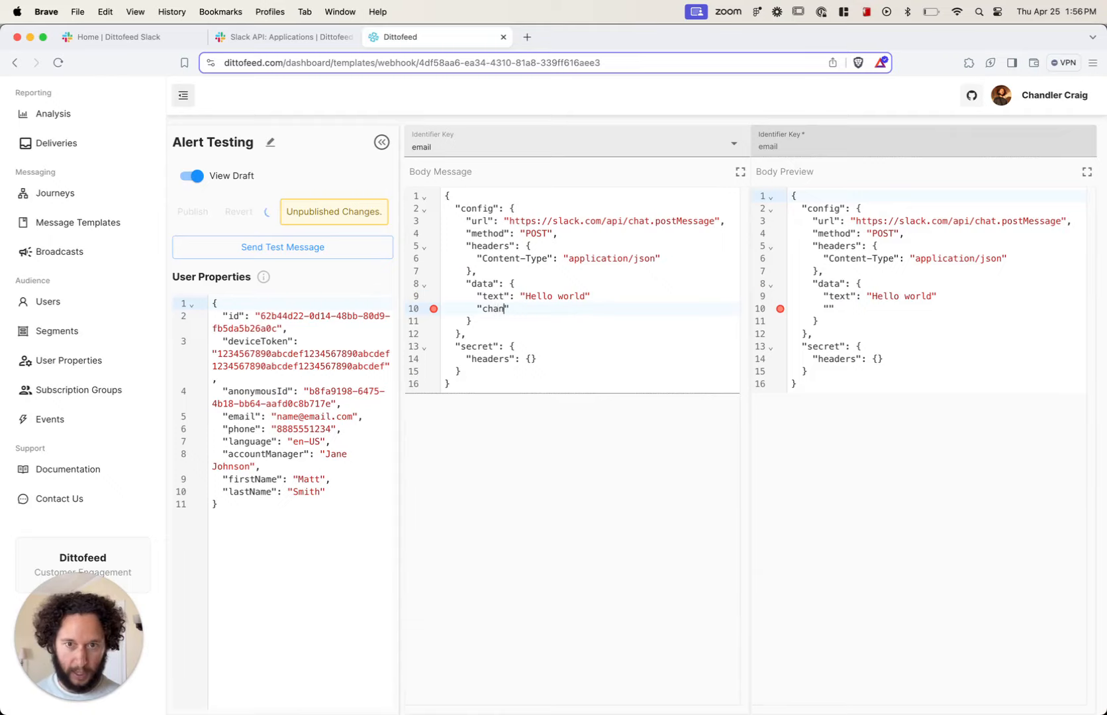
text(:)
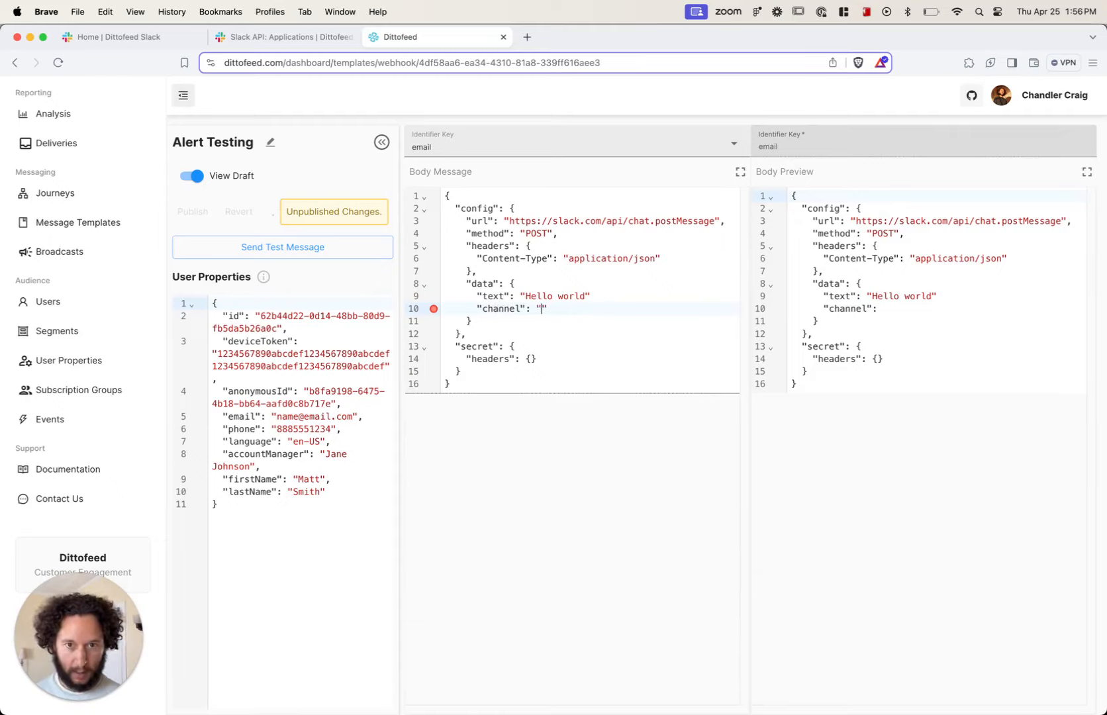
key(super+Tab)
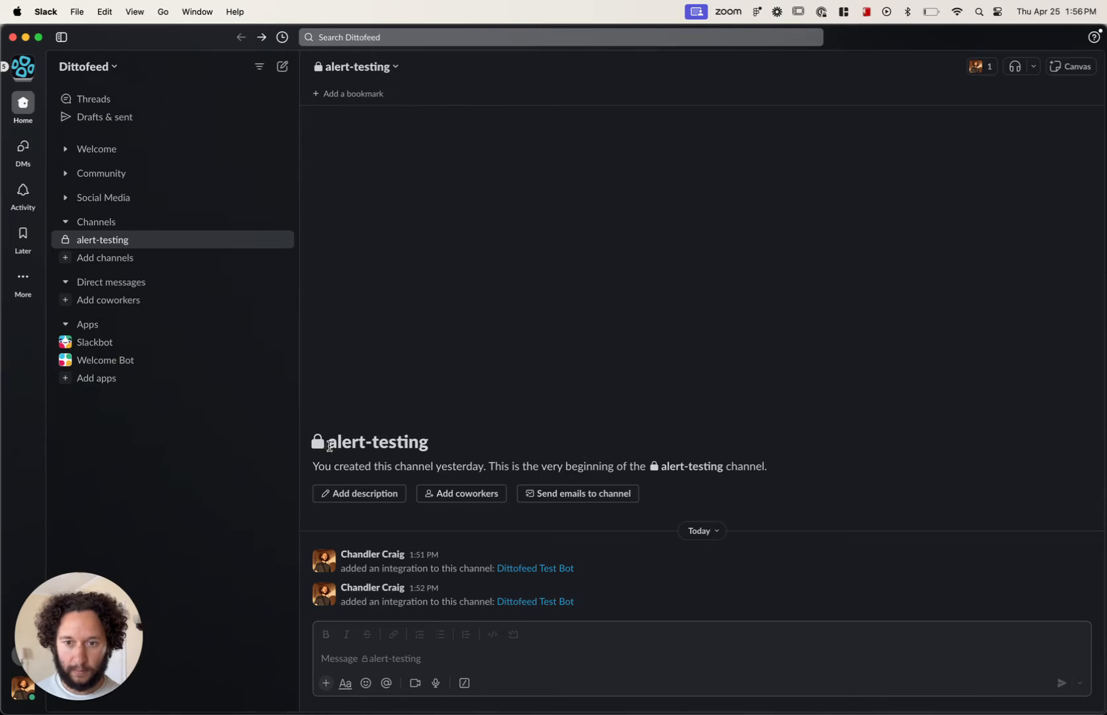
drag(327, 441, 426, 447)
key(super+c)
key(super+Tab)
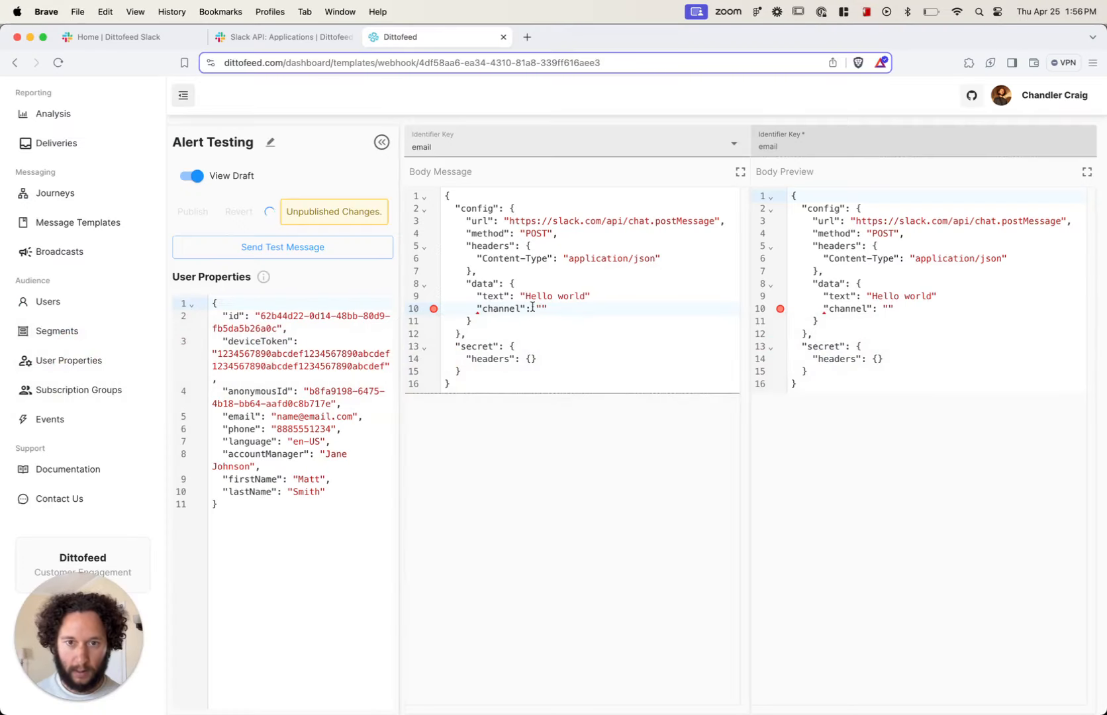
key(super+v)
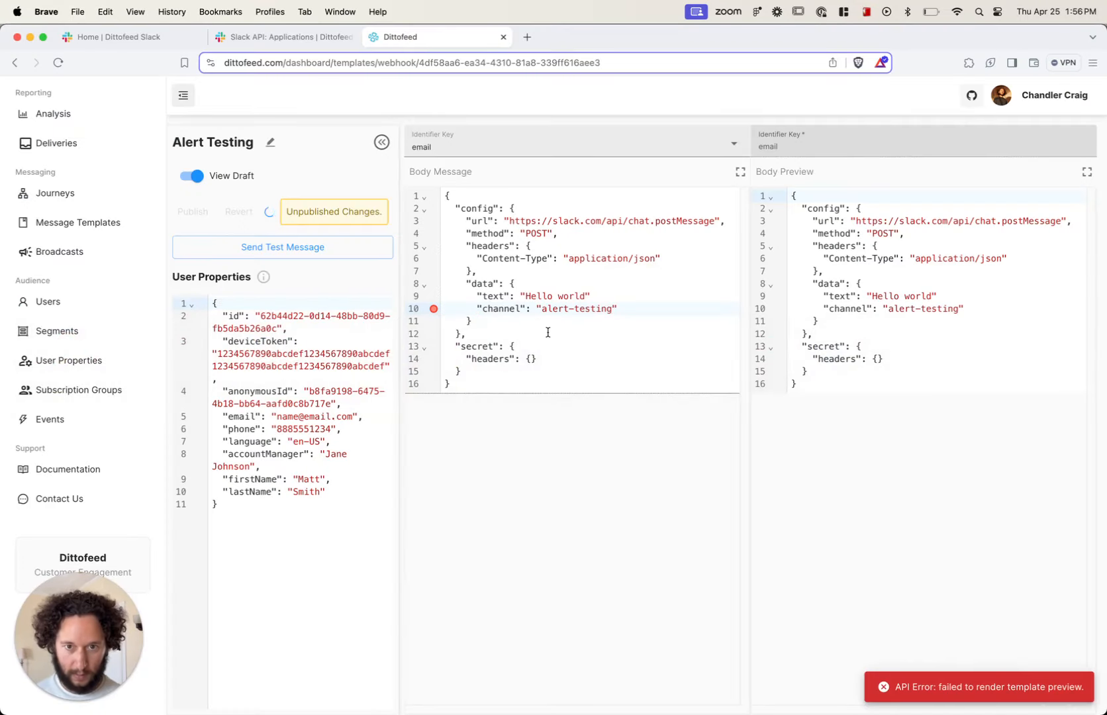
click(596, 296)
text(,)
Step: Add a quoted "Authorization" key on its own line inside the headers of the secret object
click(528, 359)
key(Return)
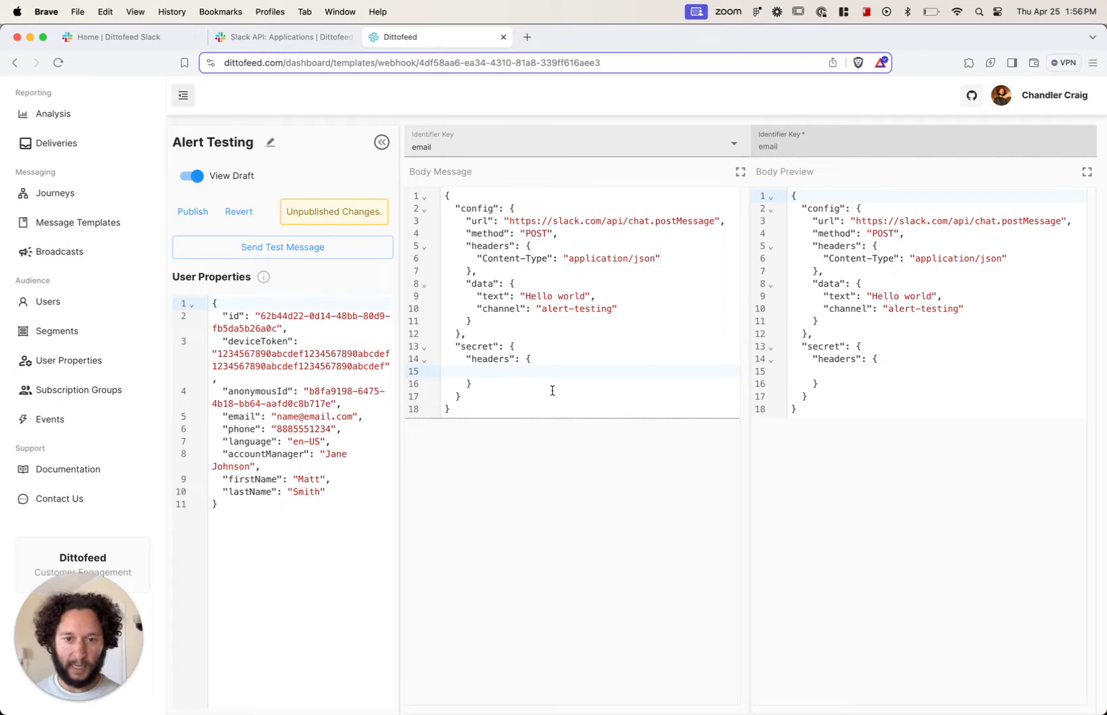
text(Author)
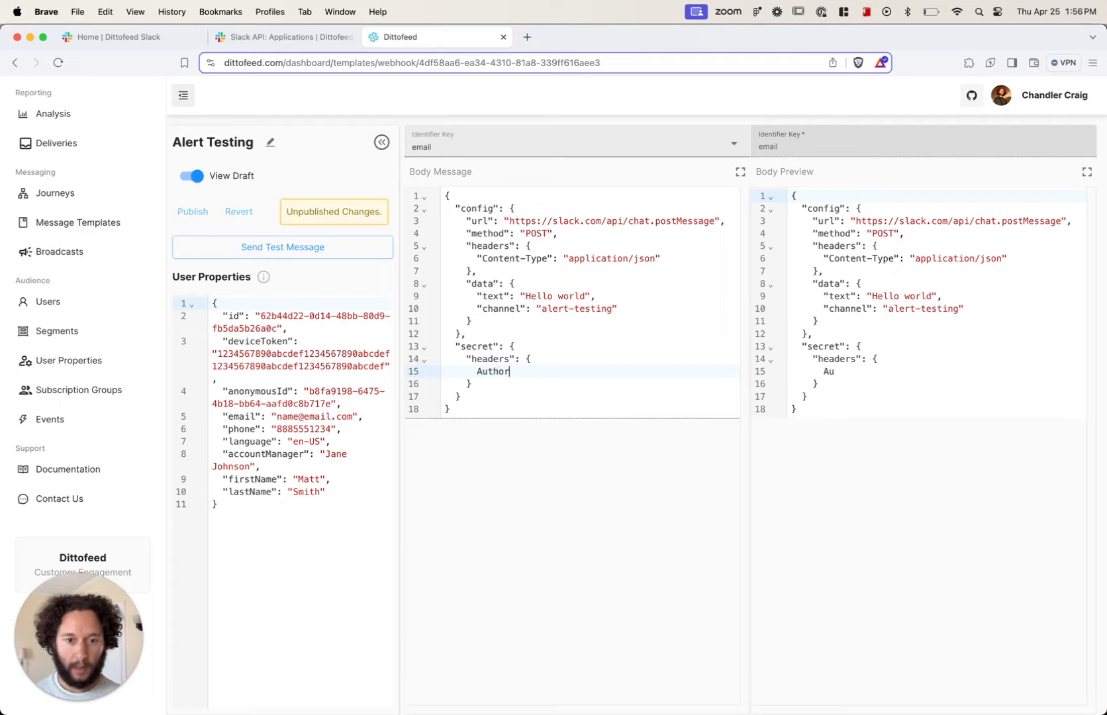
text(ization)
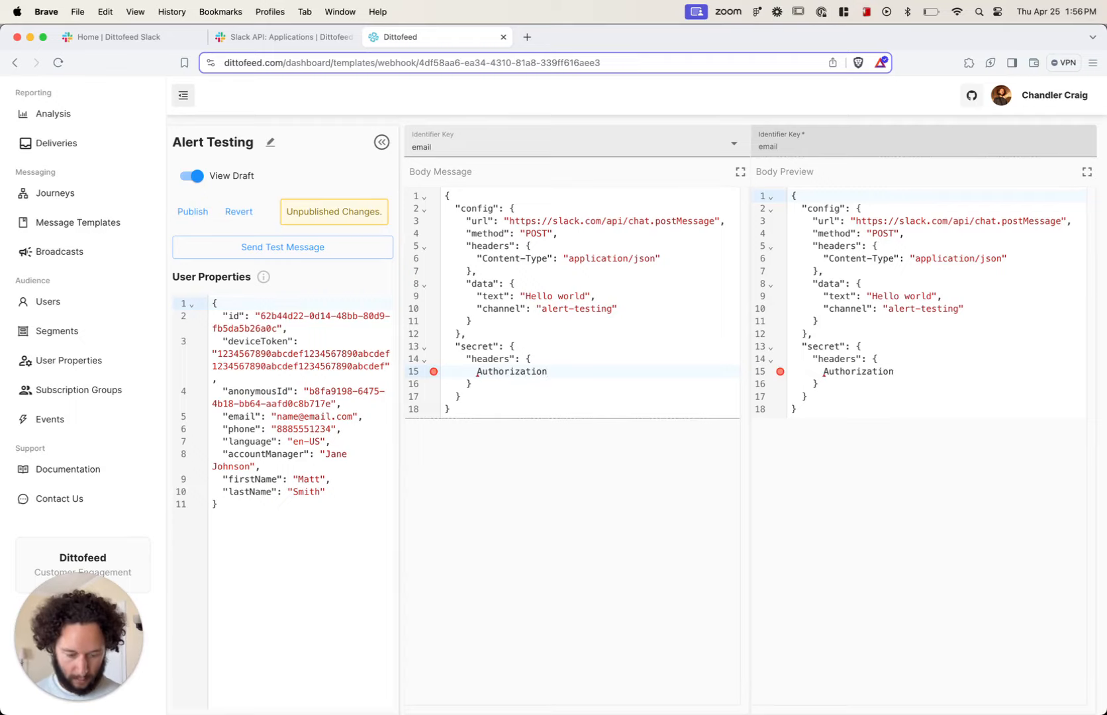
key(Left)
key(Left)
key(Left)
key(Left)
key(Left)
key(Left)
key(Left)
key(Left)
key(Left)
key(Left)
key(Left)
key(Left)
key(Left)
key(Left)
key(Left)
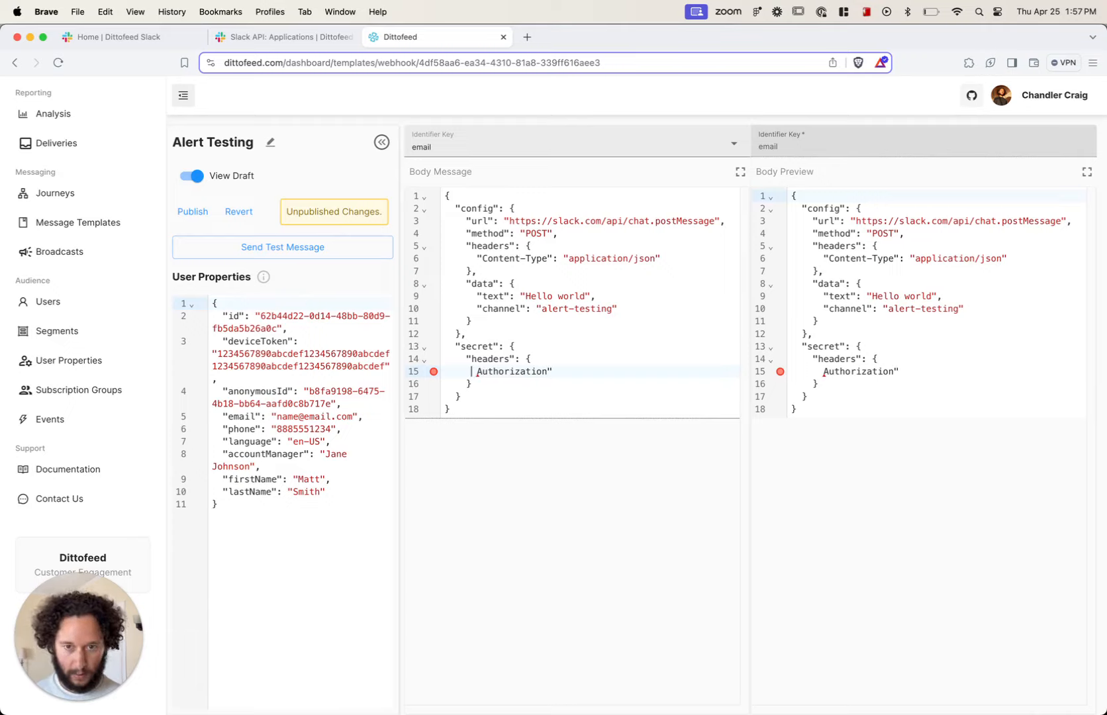
text(")
key(End)
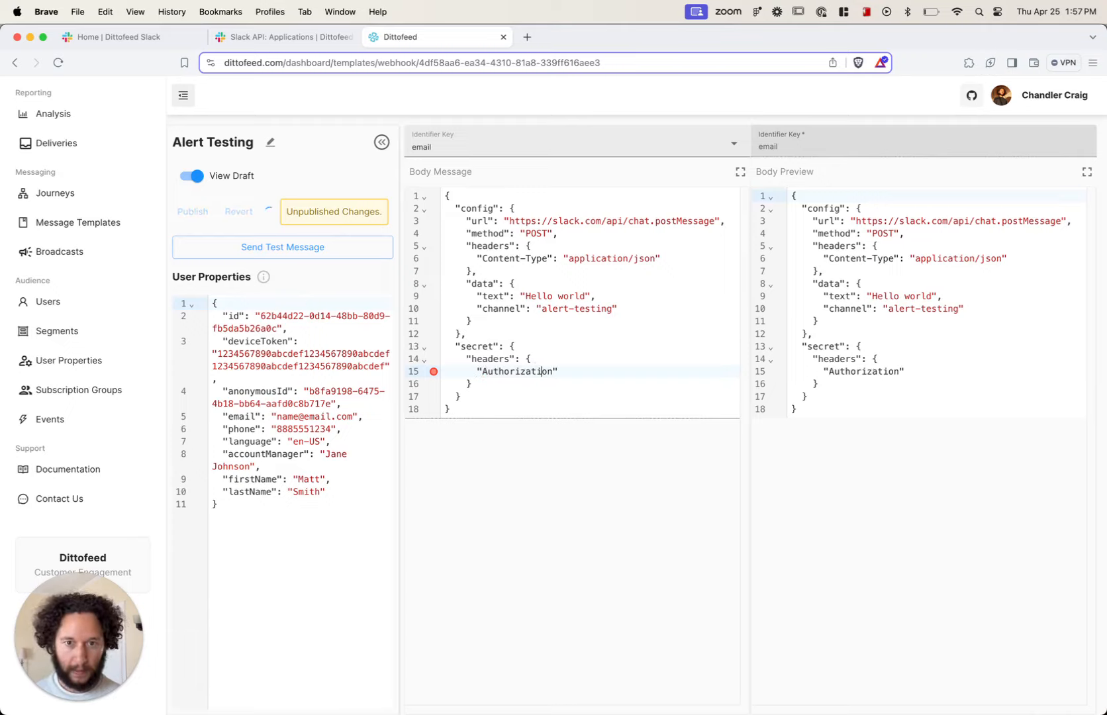
text(: )
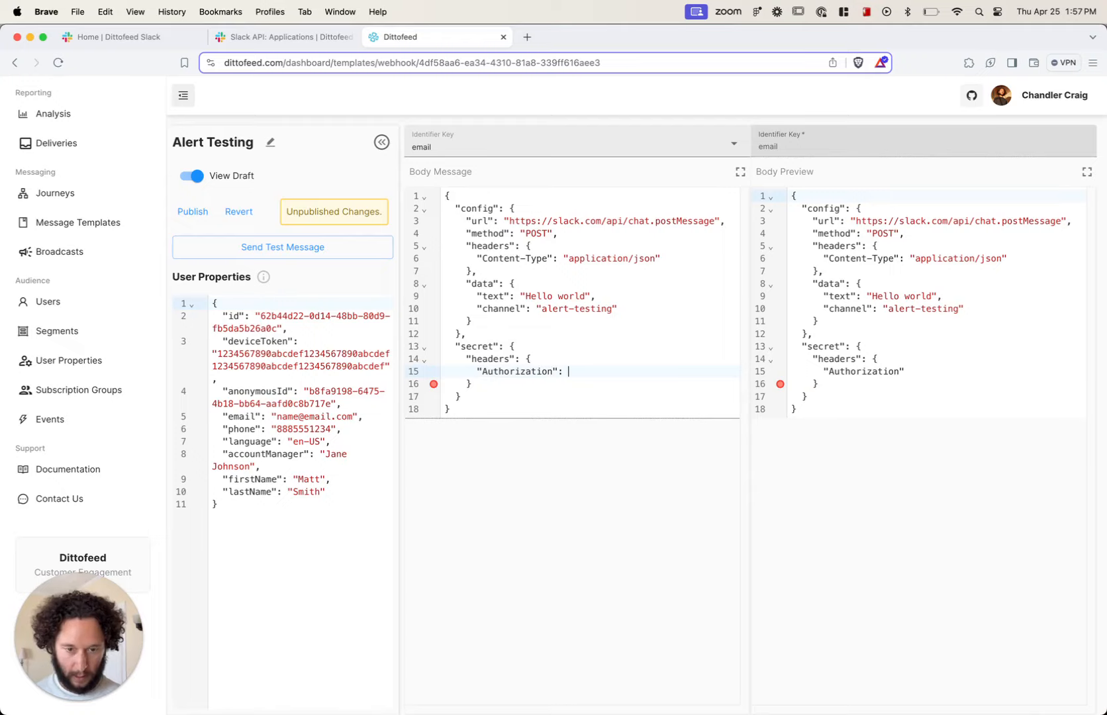
text("B")
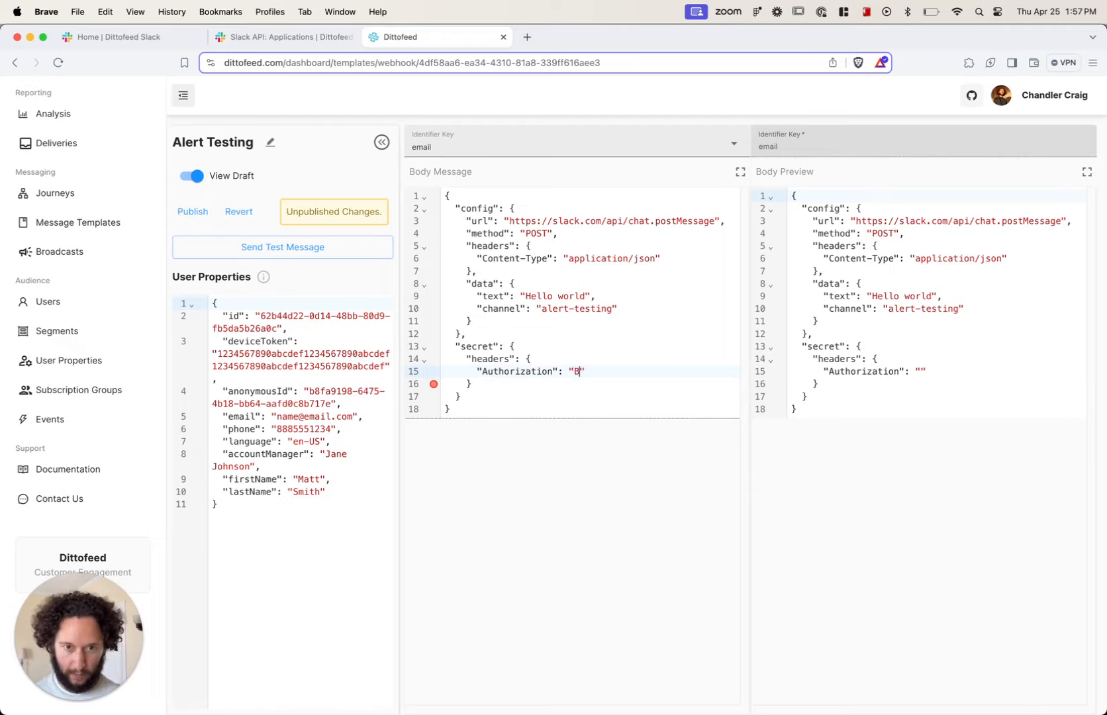
text(Bearer )
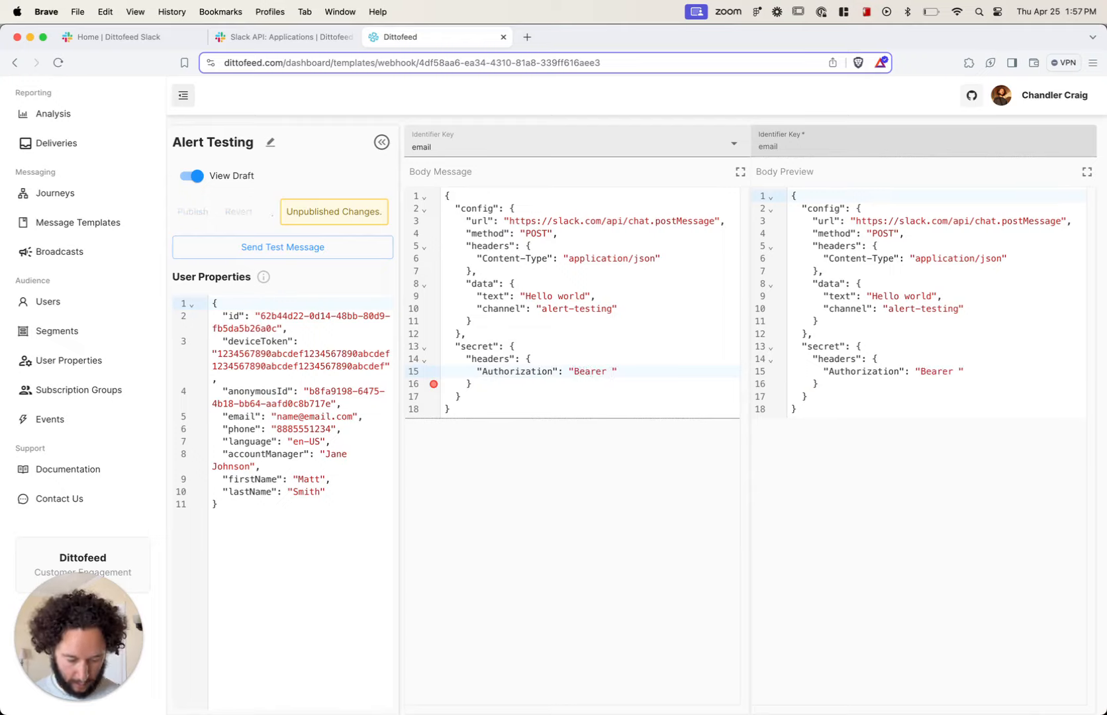
text({{)
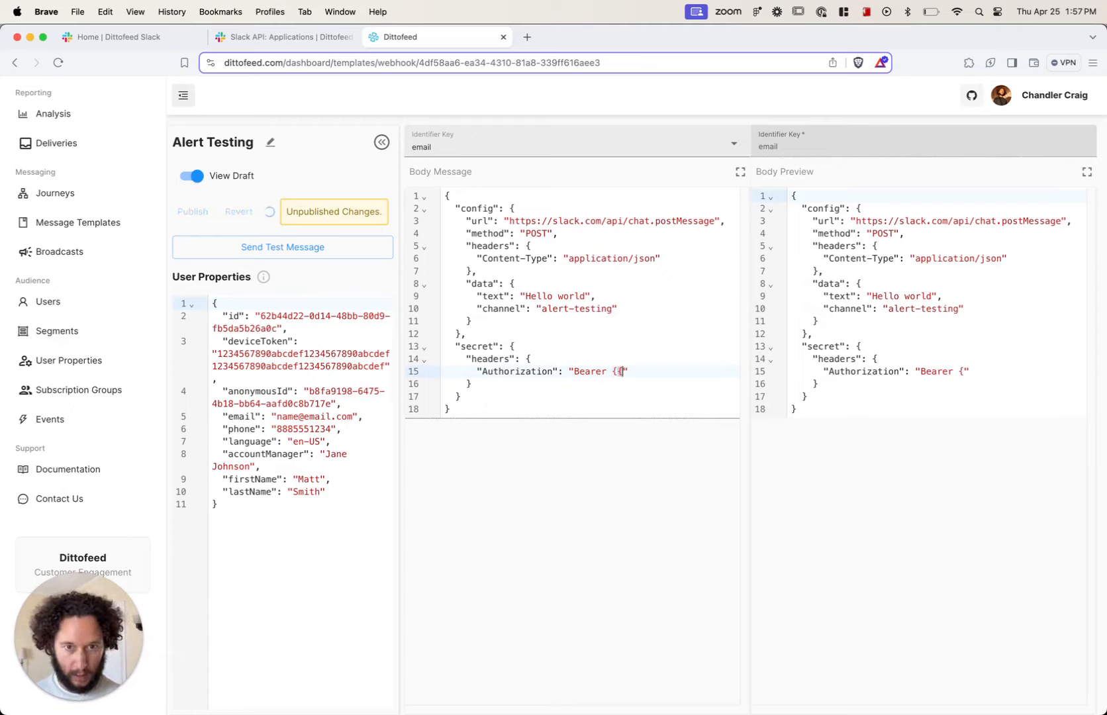
text(}})
Step: Set the Authorization header's value to "Bearer {{secrets.SLACK_BOT_TOKEN}}"
key(Left)
key(Left)
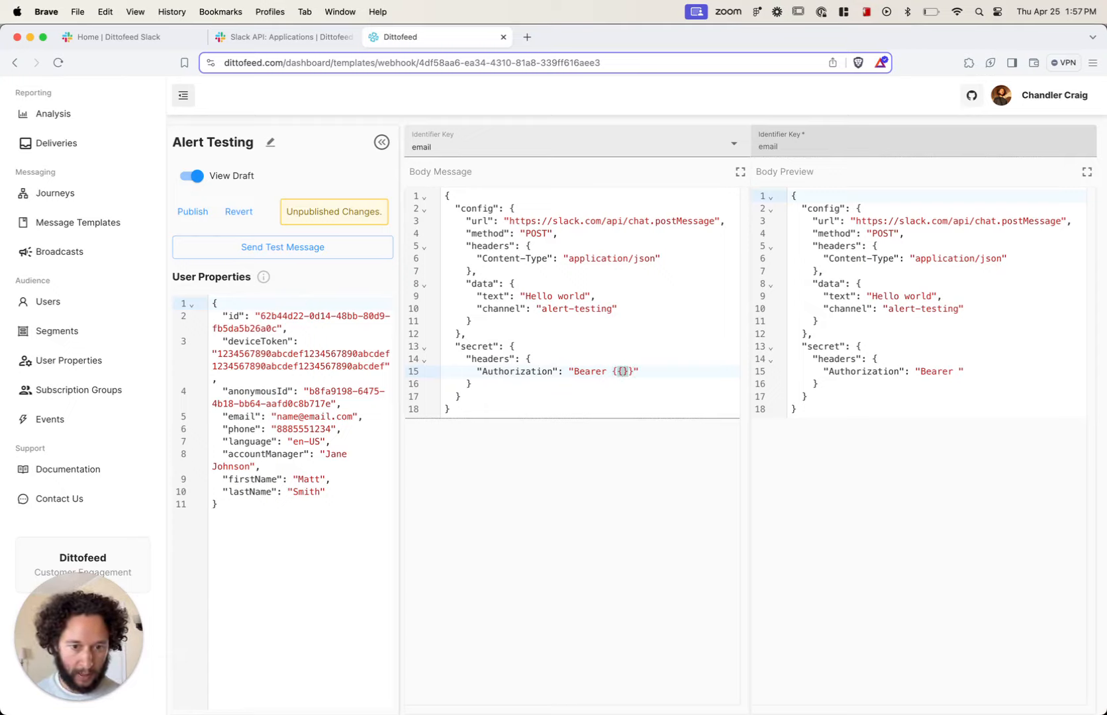
text(secre)
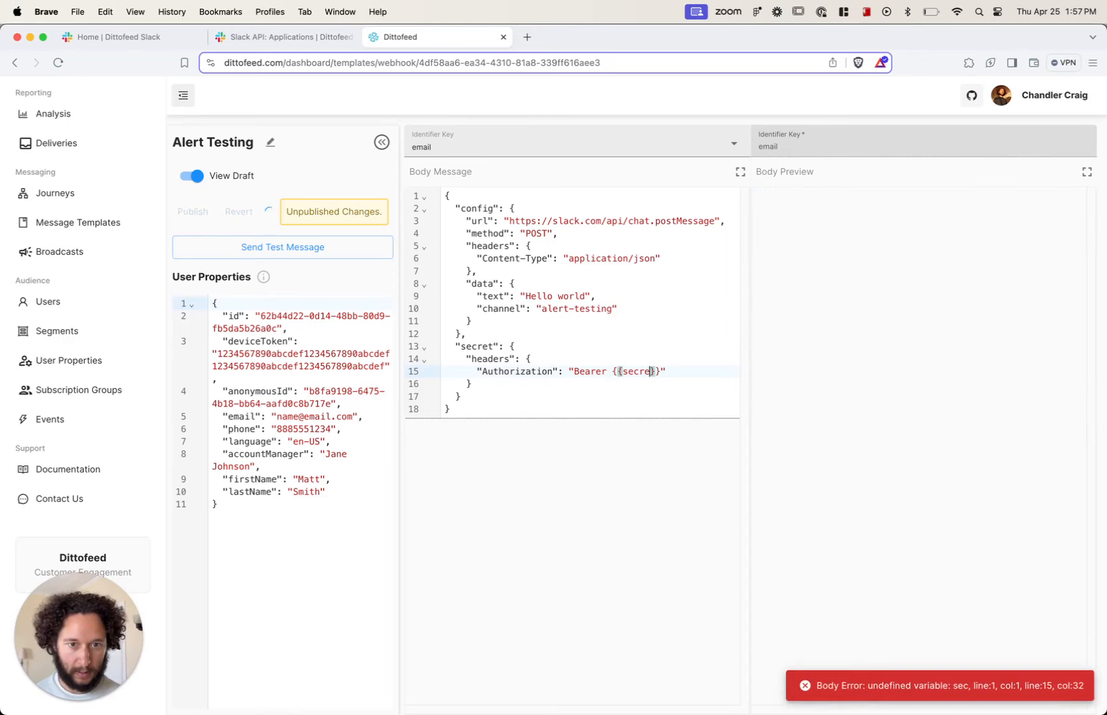
text(ts.)
key(super+shift+v)
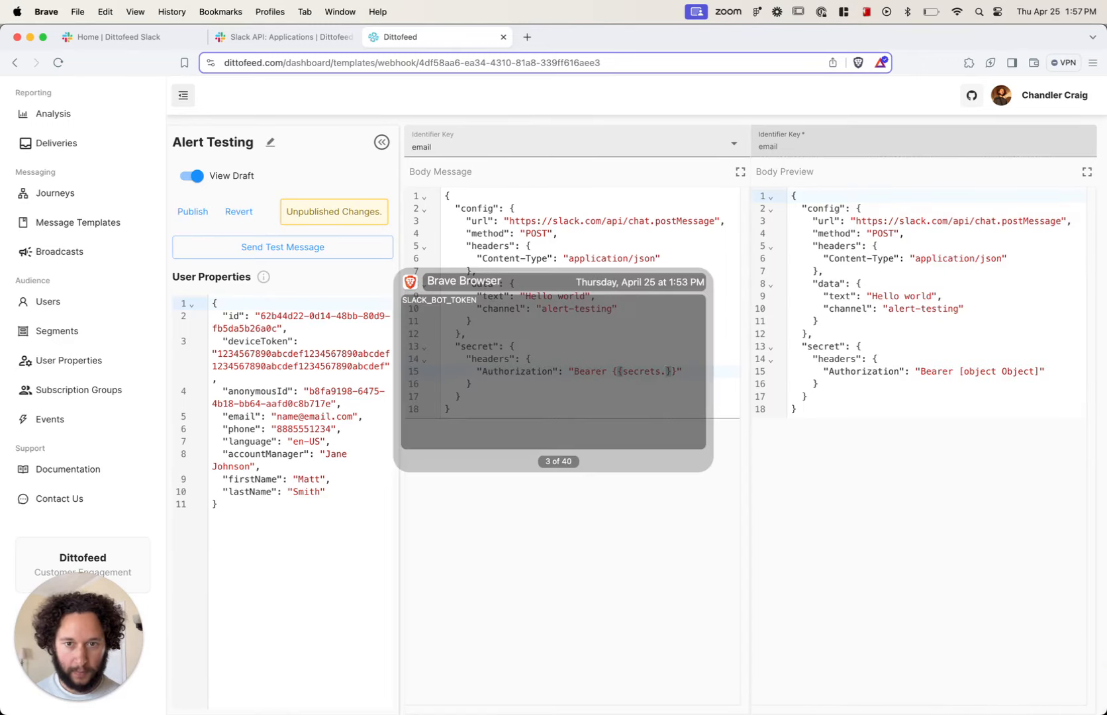
key(Return)
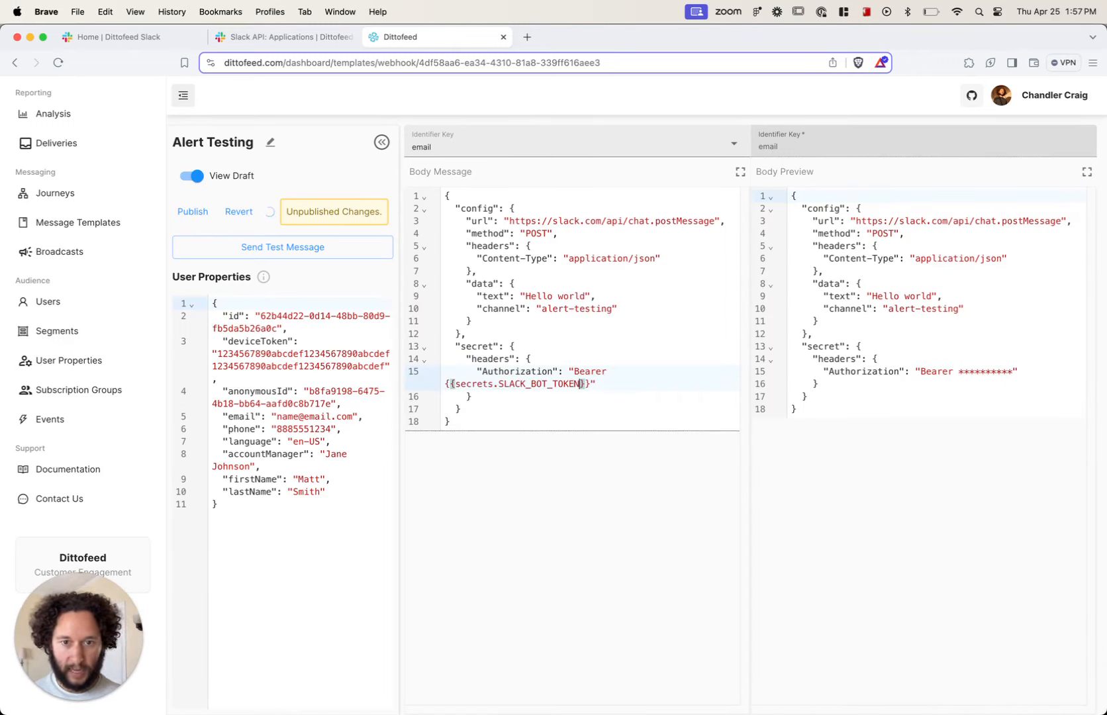
click(588, 448)
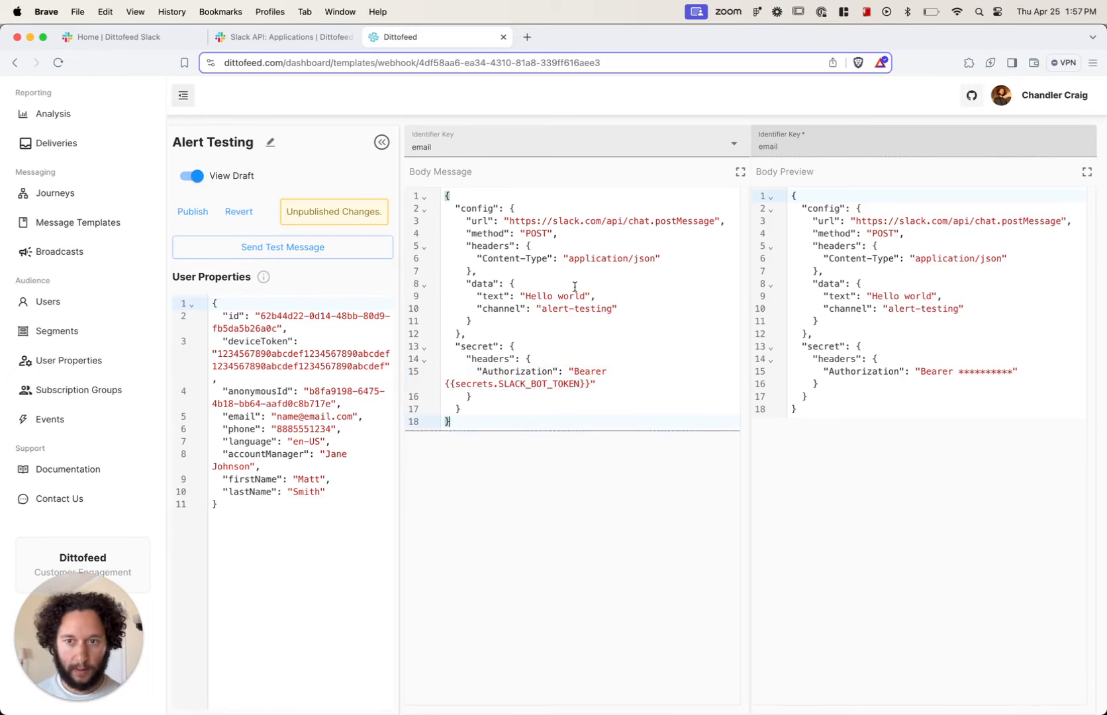
Step: Publish the Alert Testing template's changes and submit a test message from it
click(199, 214)
click(602, 424)
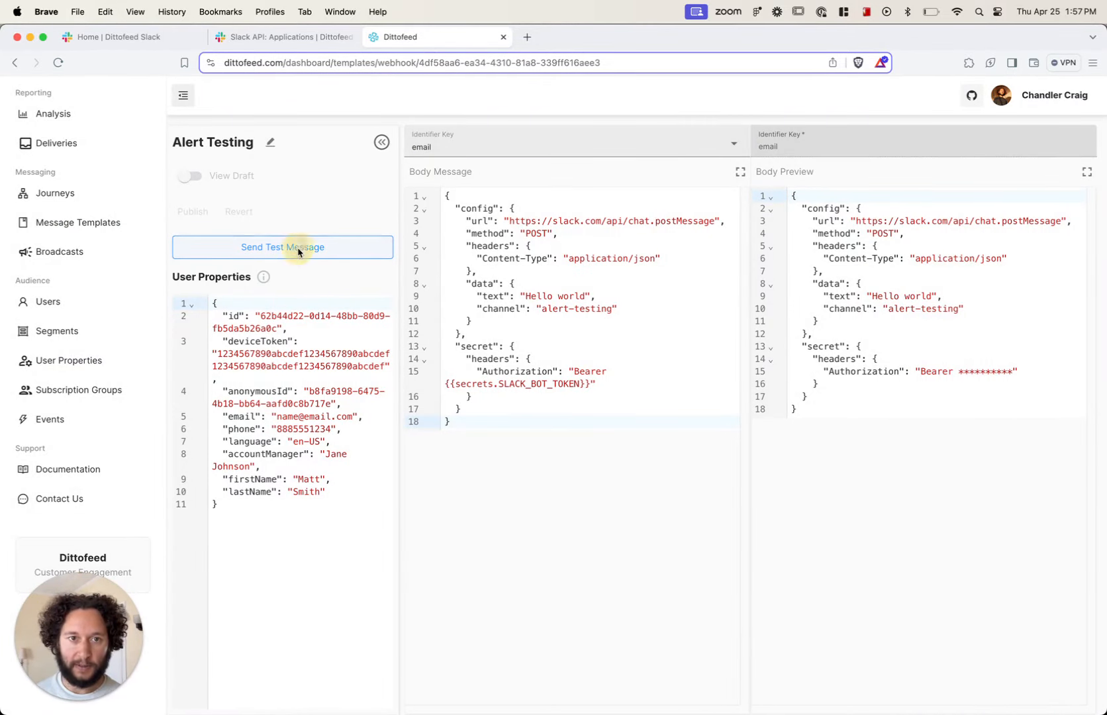
click(299, 252)
click(609, 431)
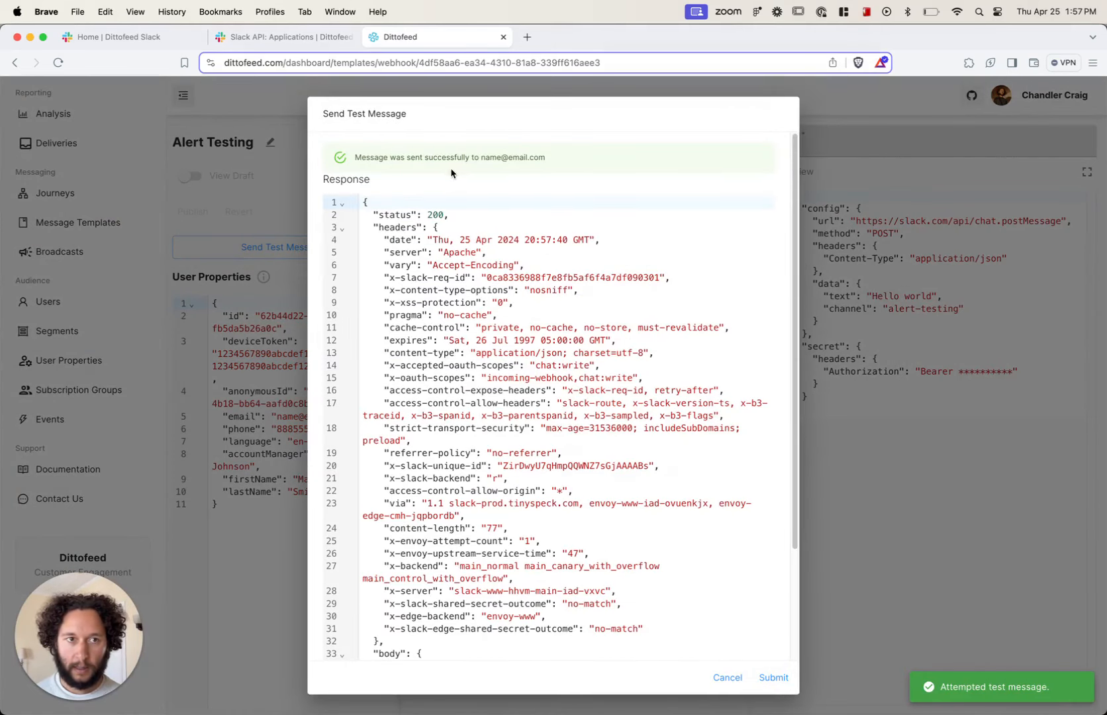
Step: Check the alert-testing channel in Slack and the response body of the test message for the delivery result
scroll(533, 459, down, 1)
key(super+Tab)
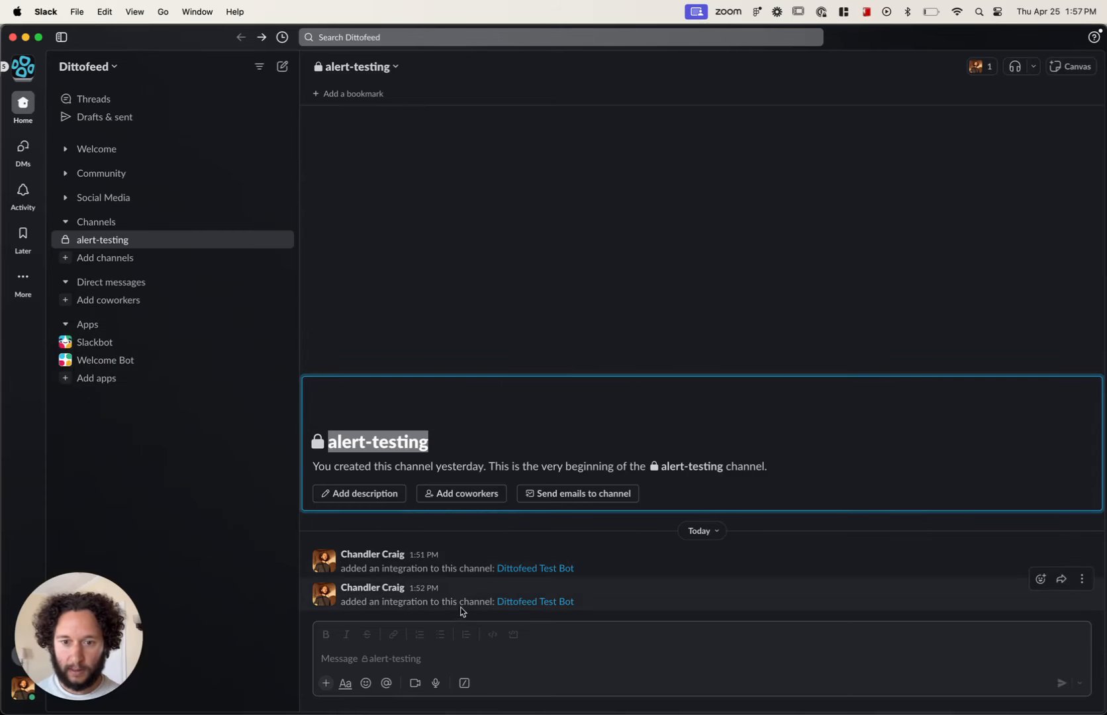
key(super+Tab)
scroll(468, 588, down, 3)
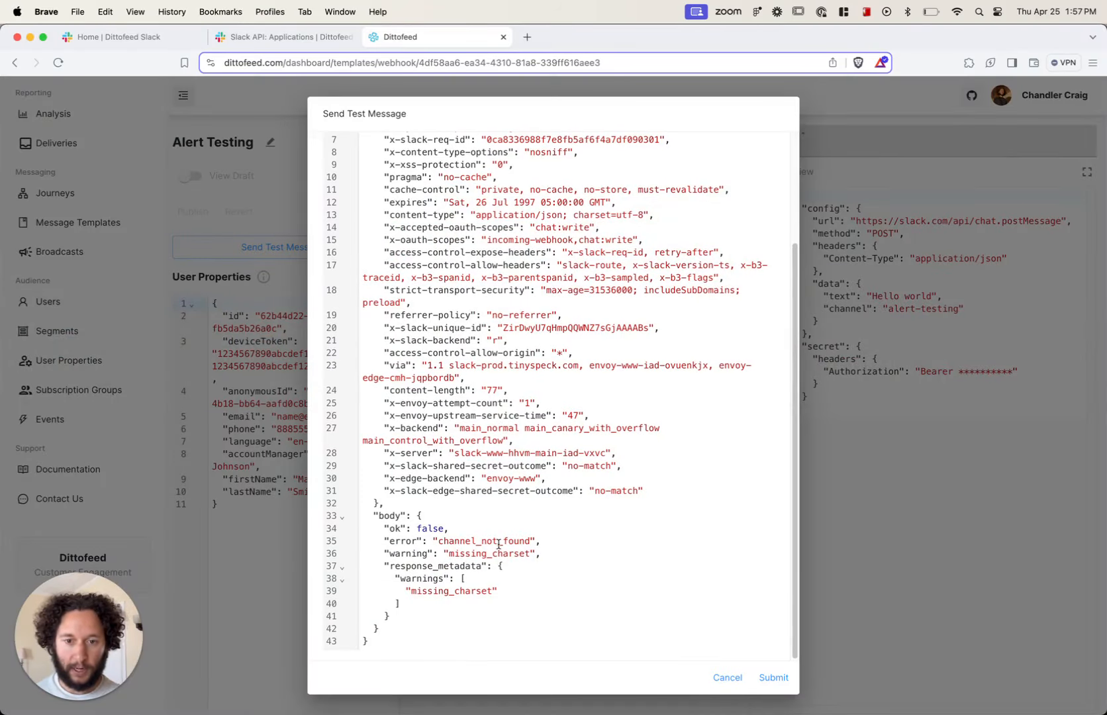
key(super+Tab)
text(/inv)
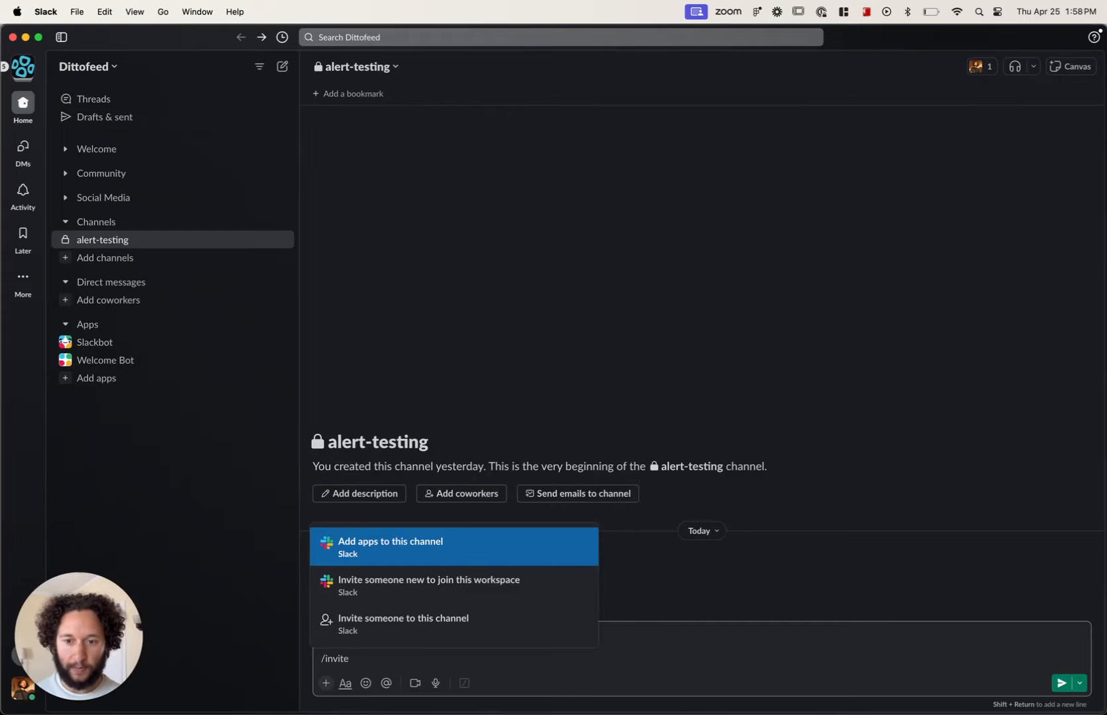
text(ite @)
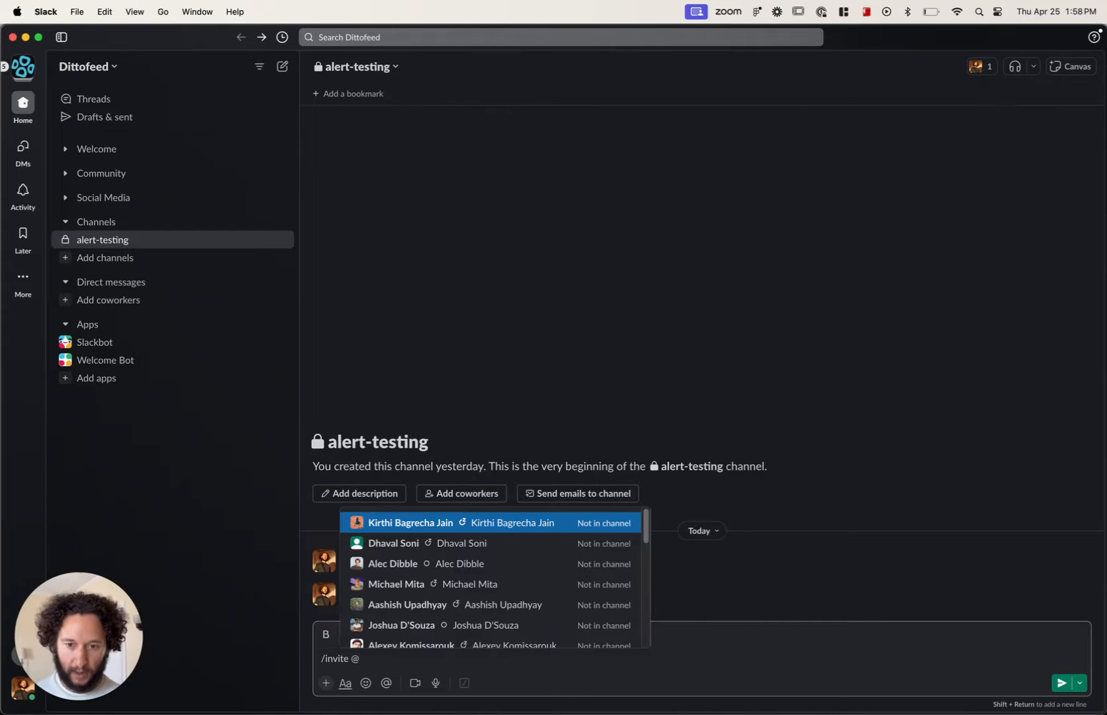
text(Dit)
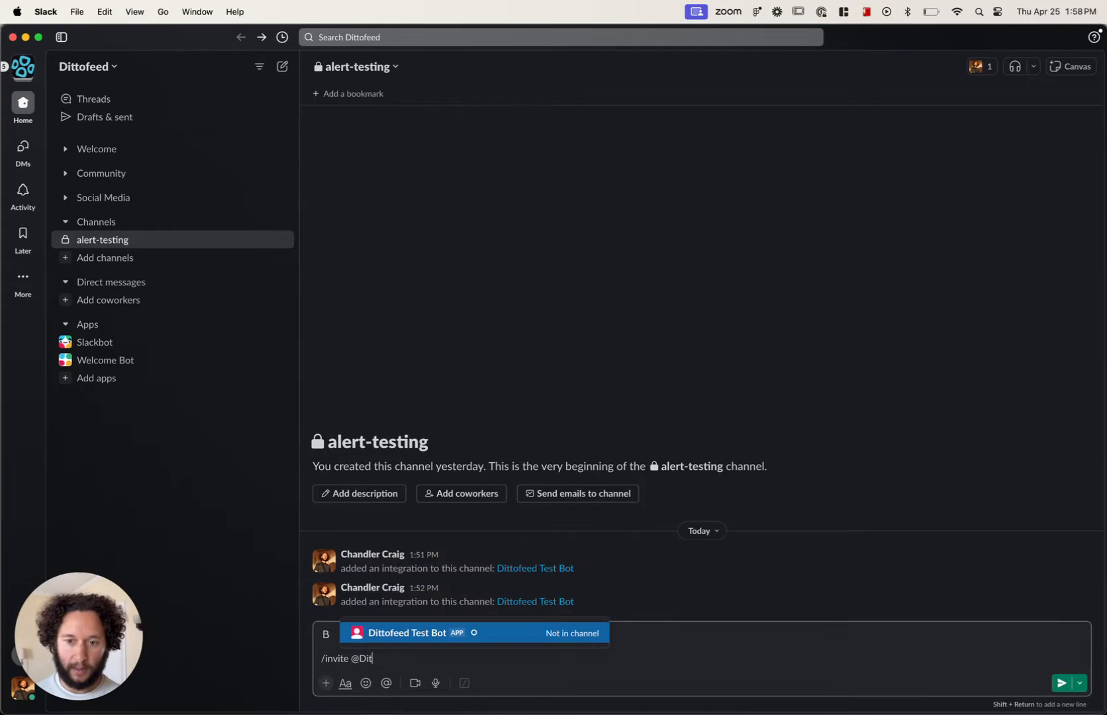
key(Return)
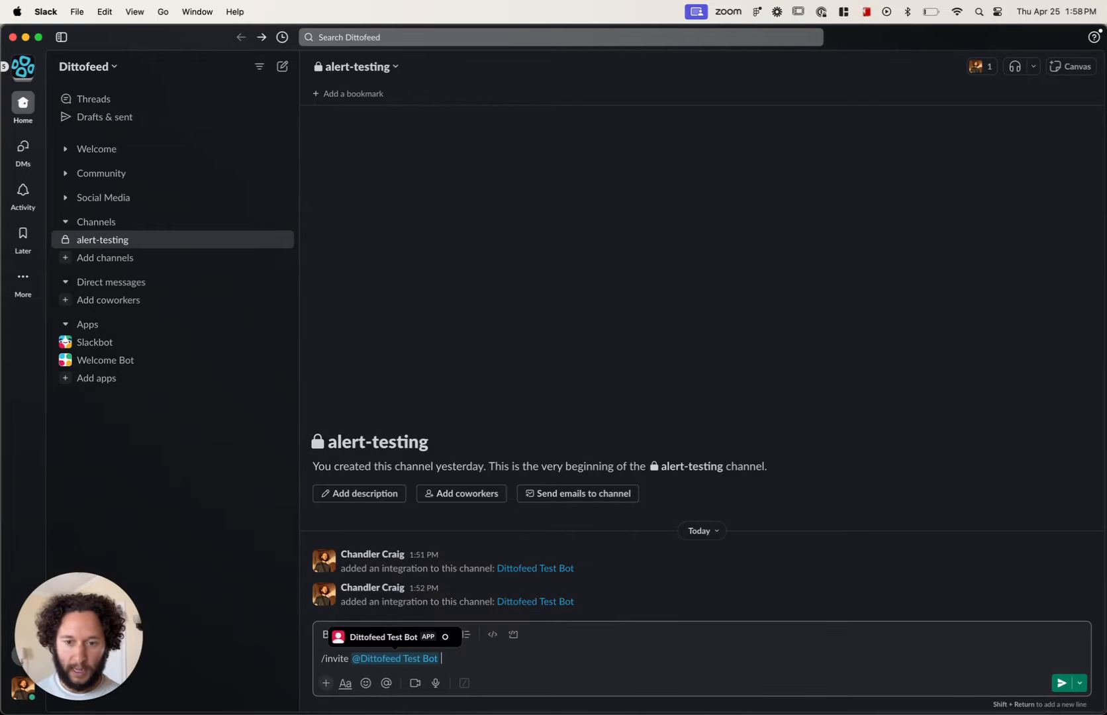
click(1060, 684)
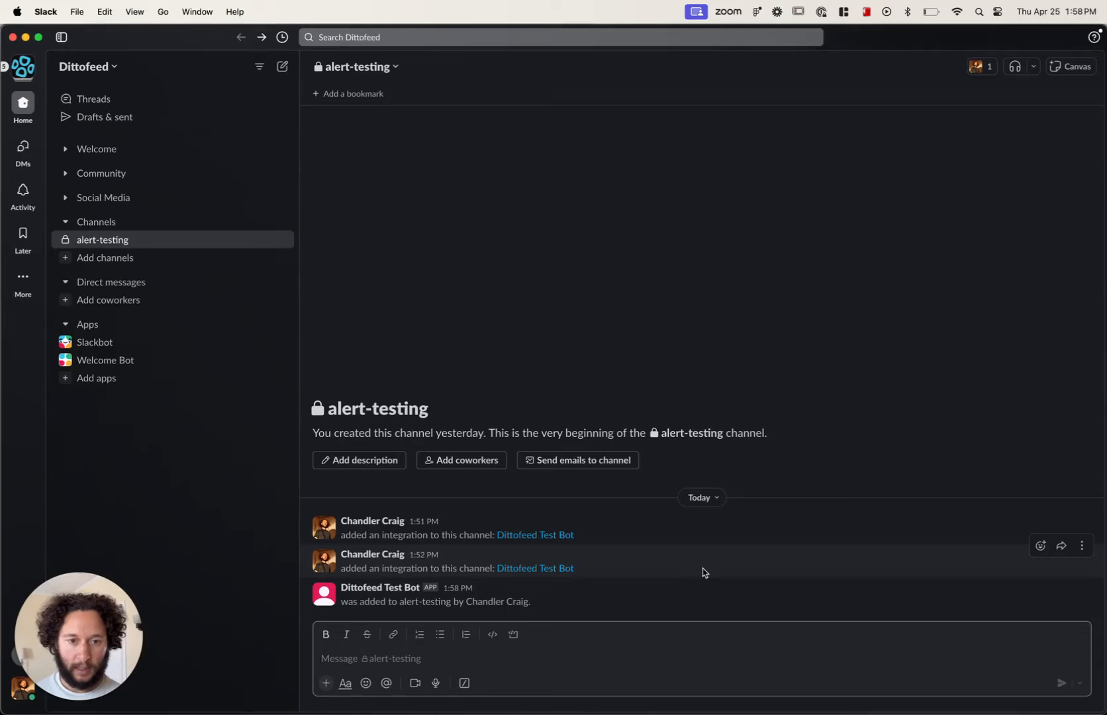
Step: Return to the template in Dittofeed, send another test message, and check its response and the alert-testing channel in Slack
key(super+Tab)
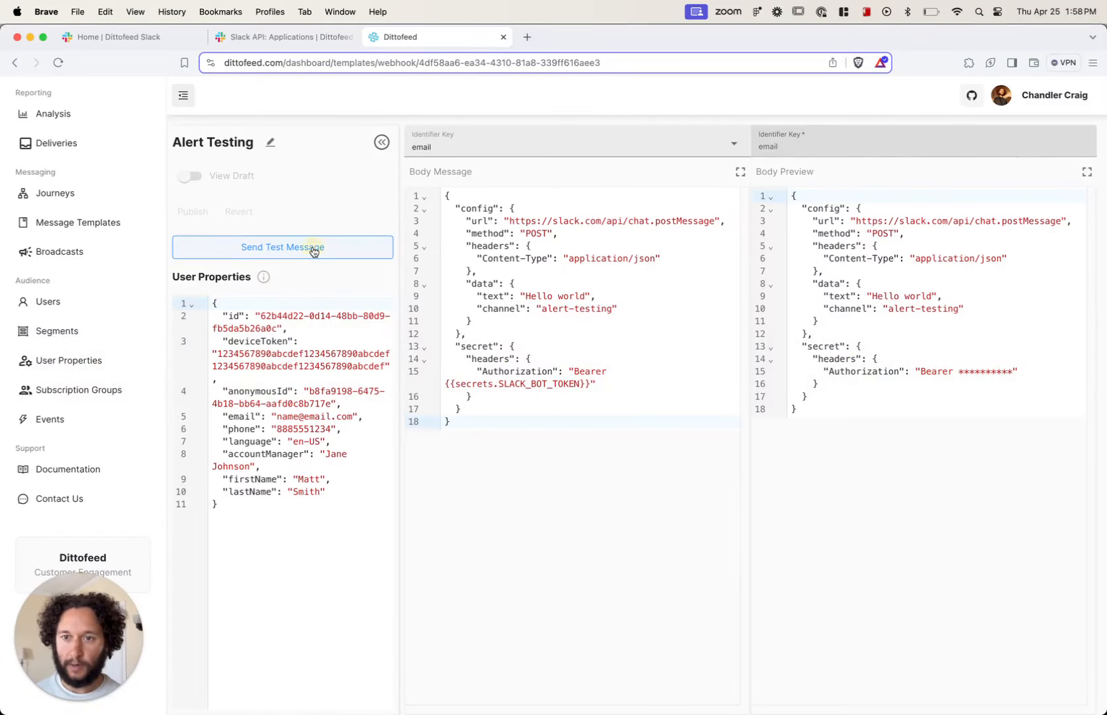
click(315, 248)
click(610, 429)
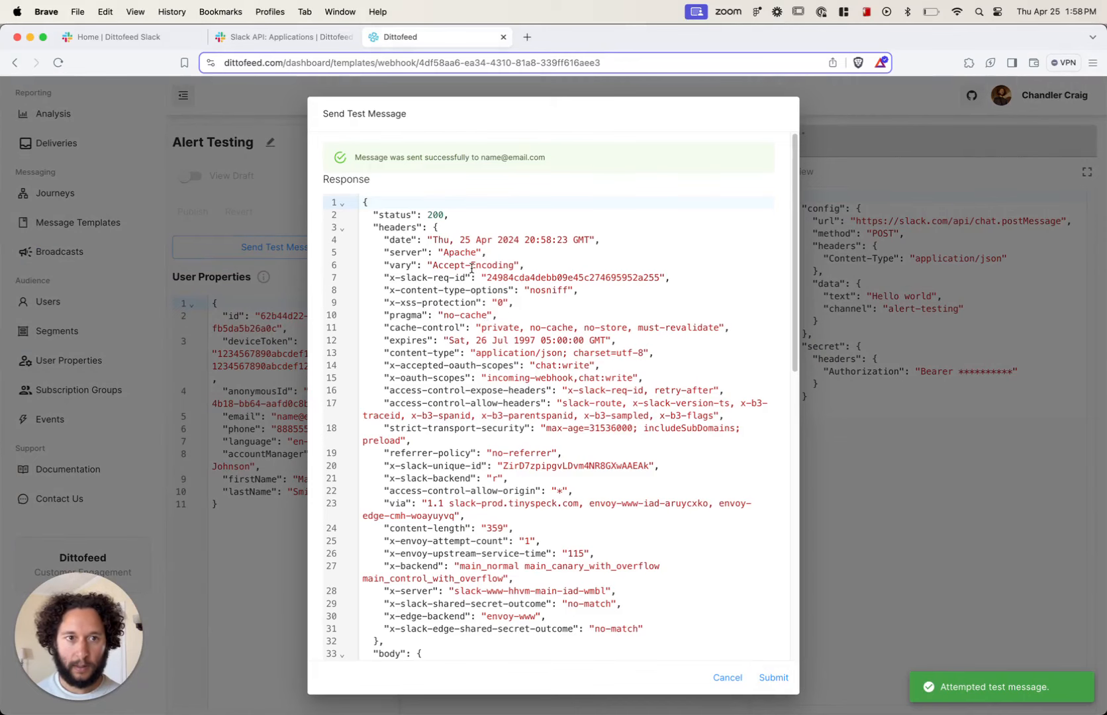
scroll(398, 345, down, 5)
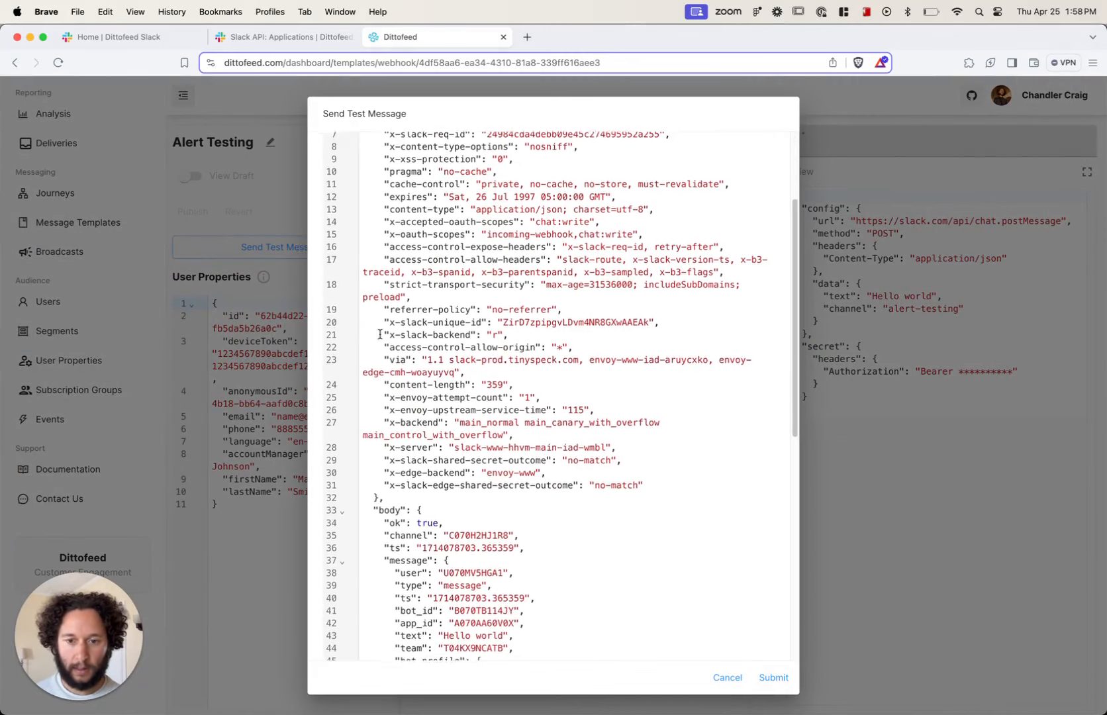
key(super+Tab)
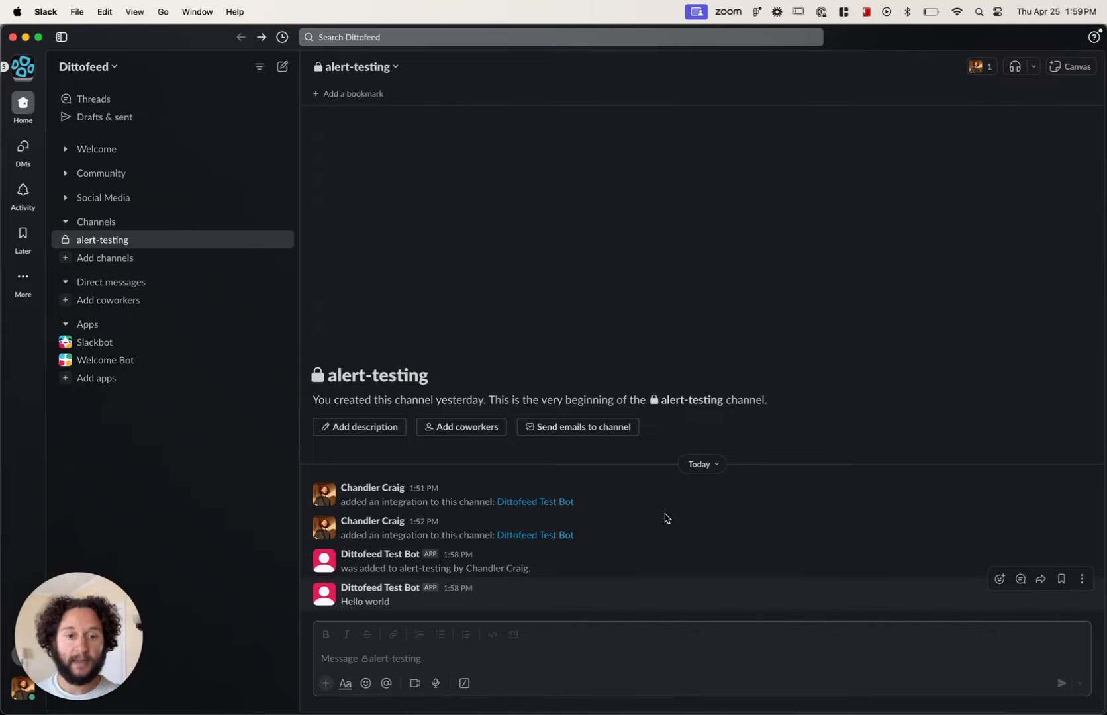
drag(699, 449, 705, 351)
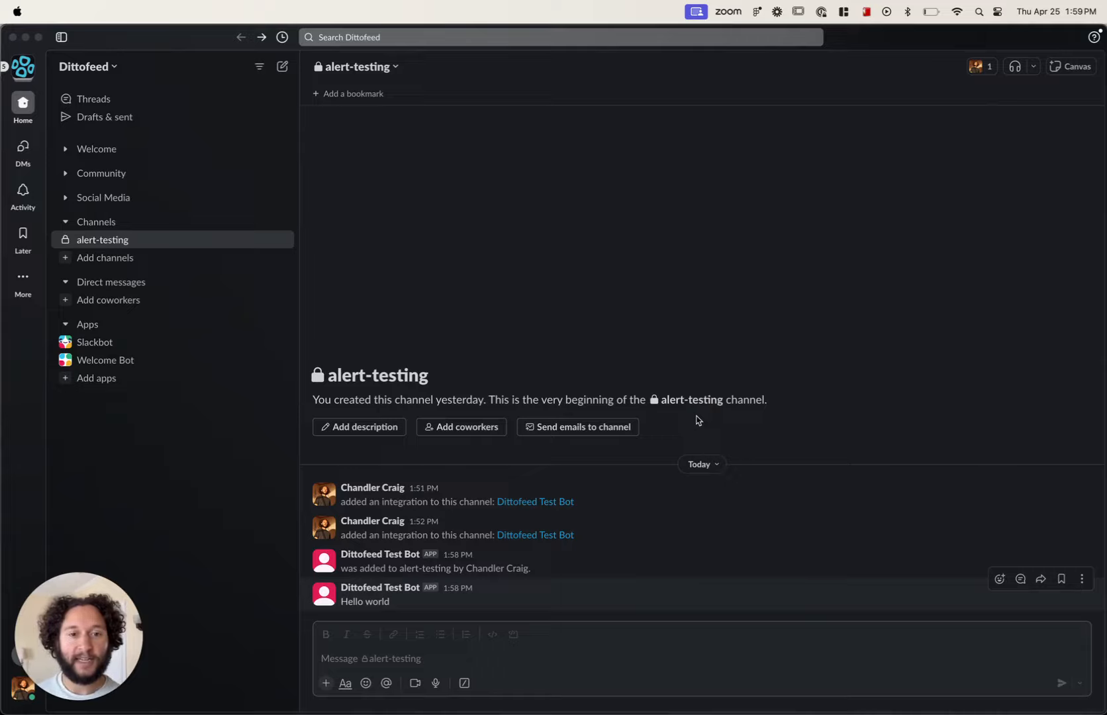